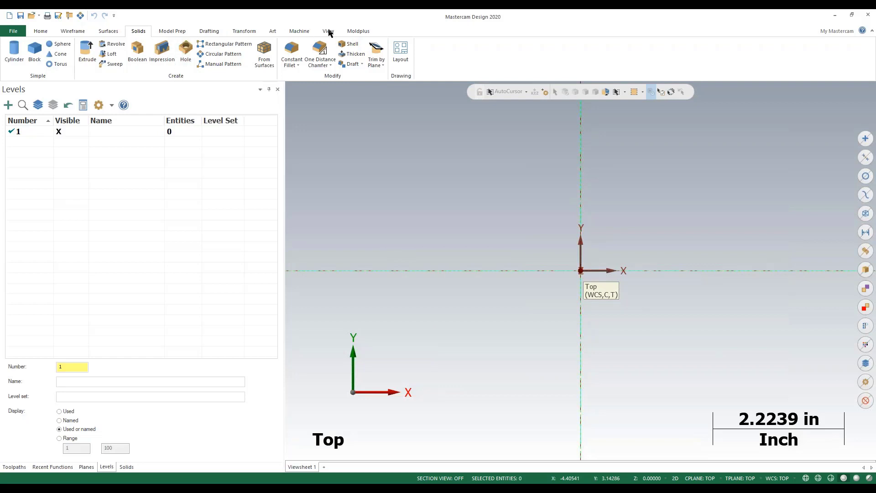
Step: Switch to the Default lathe machine and show Machine Group-1 in the Toolpaths manager
click(305, 30)
click(41, 63)
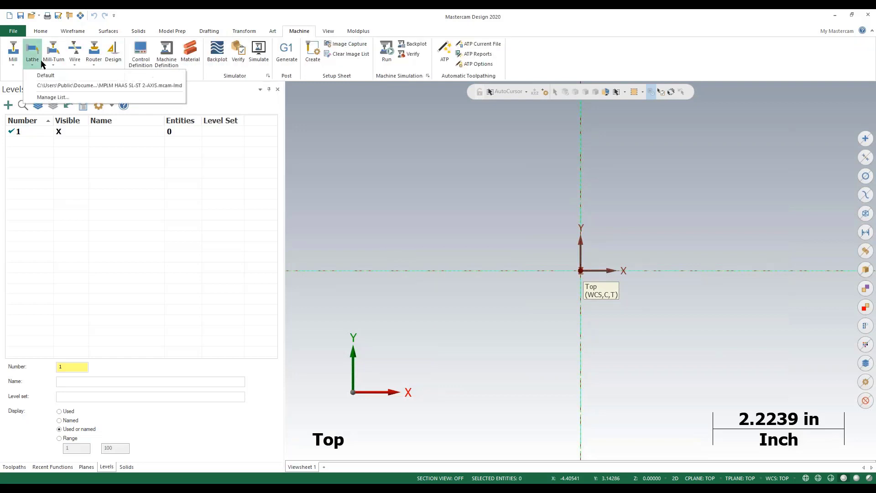
click(55, 85)
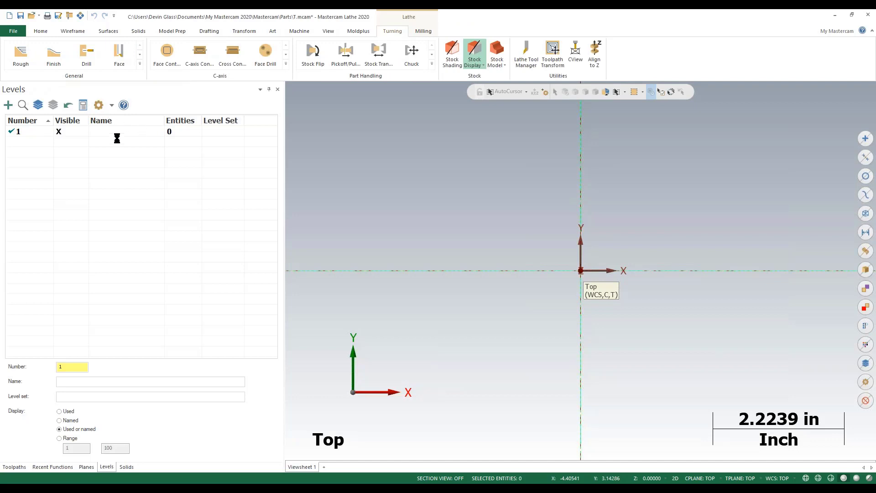
click(14, 467)
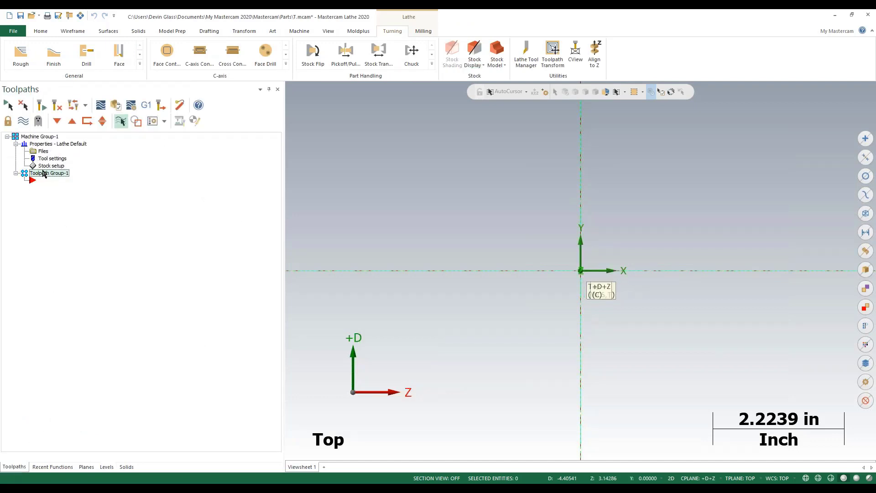
Step: Set the left-spindle stock to a solid cylinder, OD 6.0 and length 3.0, with no ID
click(48, 165)
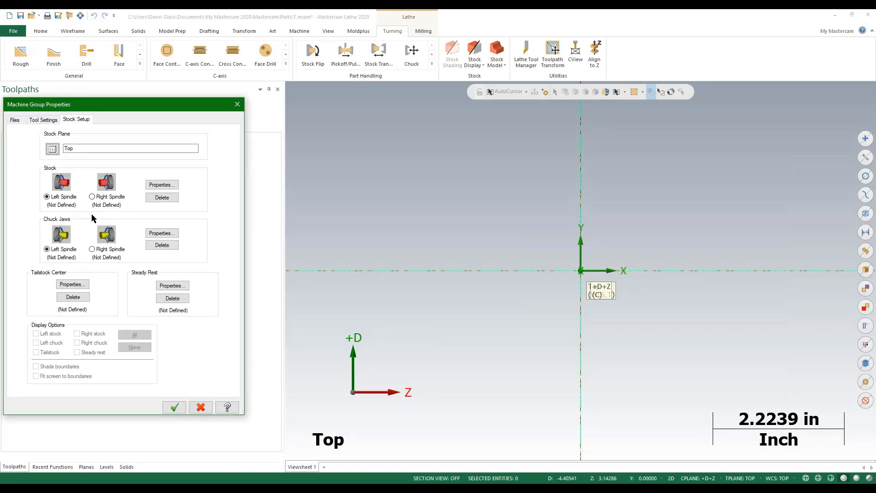
click(162, 185)
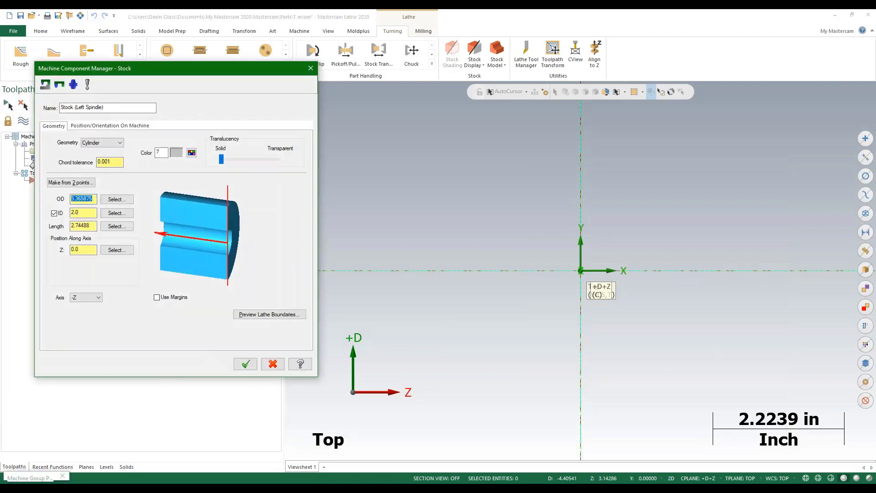
text(6.0)
key(Tab)
key(Tab)
text(3.0)
key(Return)
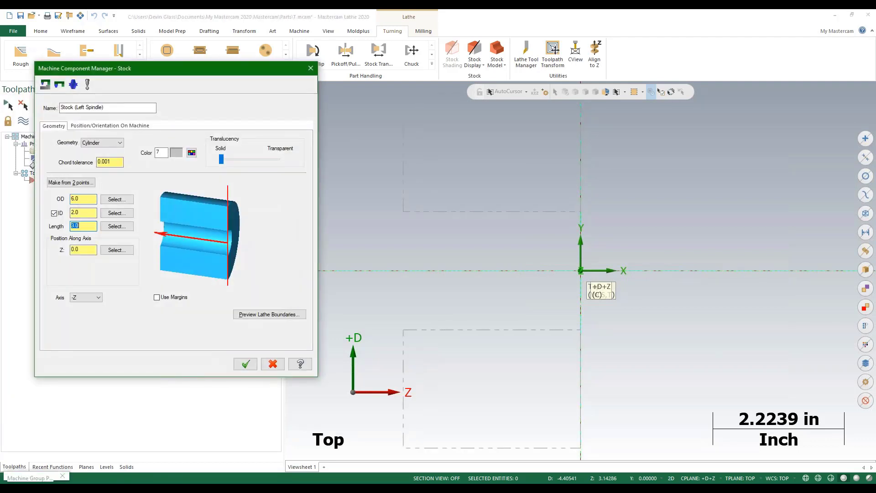
click(54, 213)
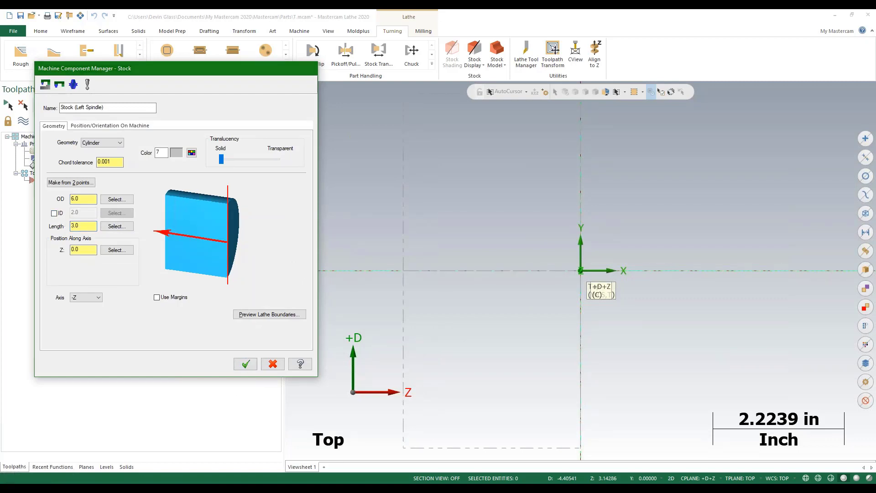
click(246, 364)
click(172, 234)
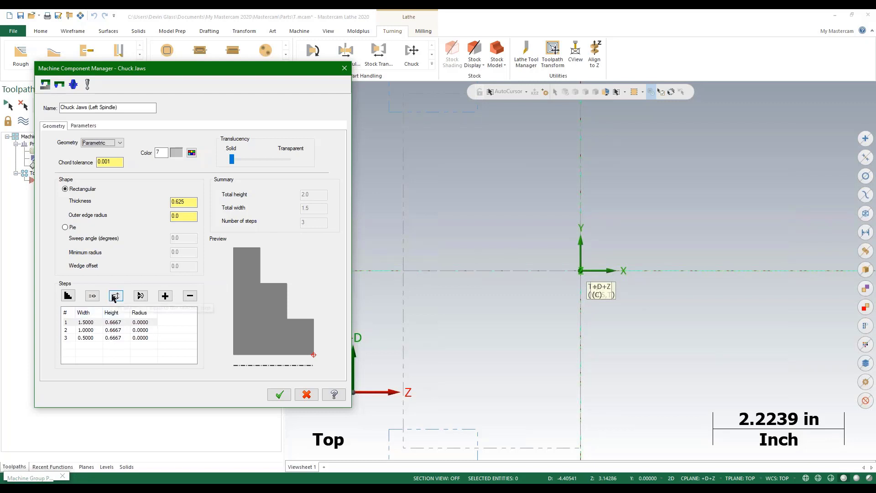
Step: Set the first jaw step width to 2 and the second to 0.75
double_click(92, 323)
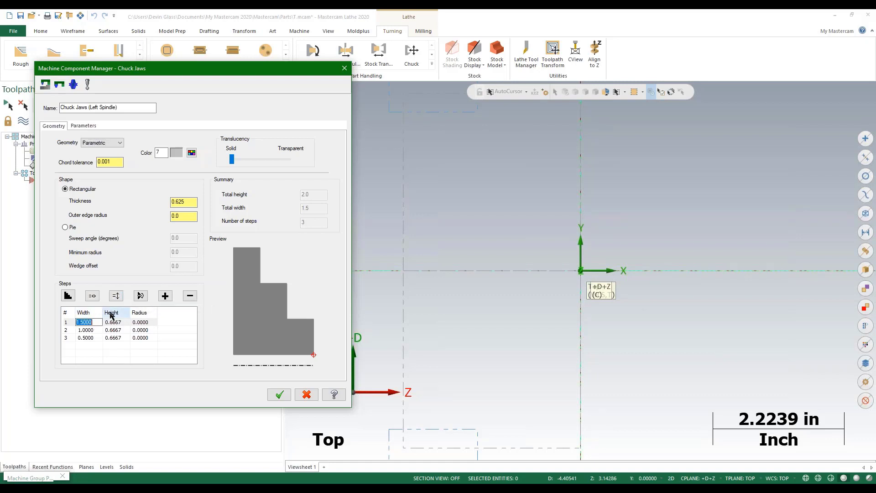
text(2)
key(Return)
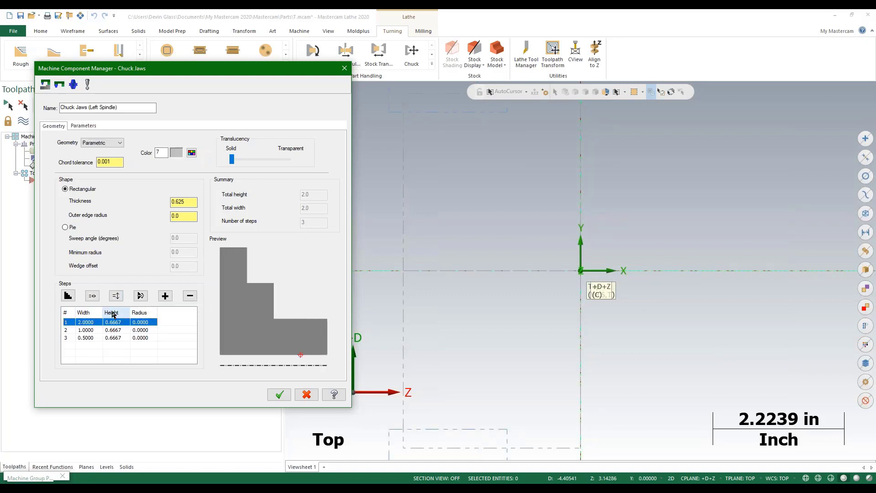
double_click(84, 330)
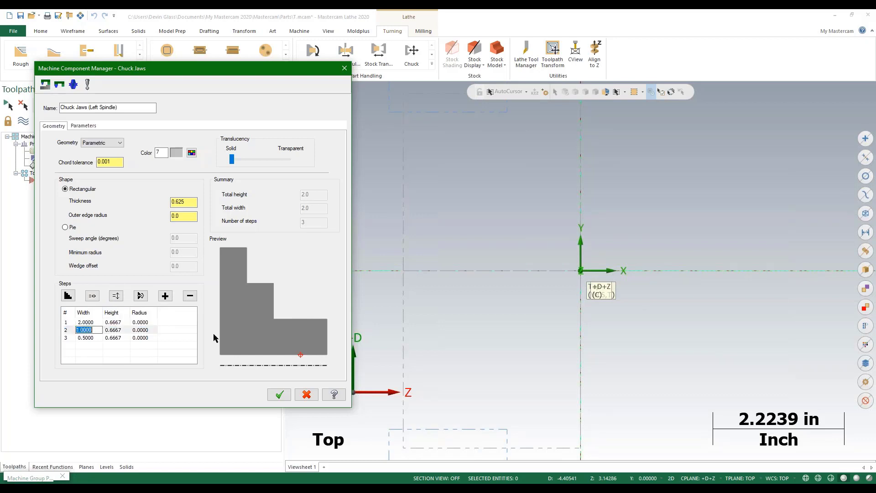
text(.75)
key(Return)
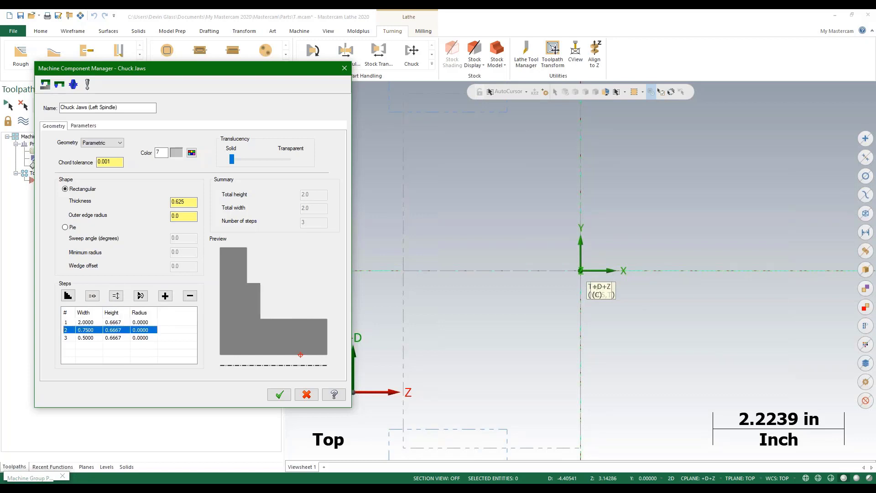
Step: Try the jaw Initialize and Reverse step order options, leaving the steps unchanged
click(68, 296)
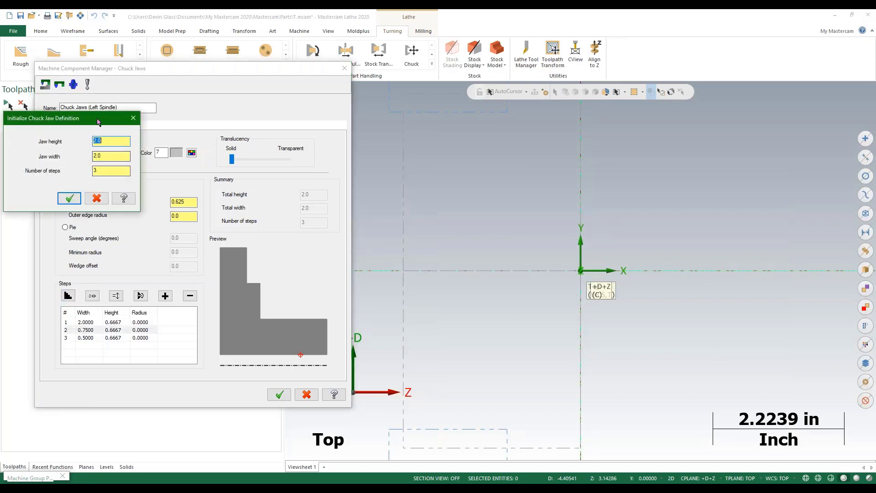
drag(96, 114, 144, 109)
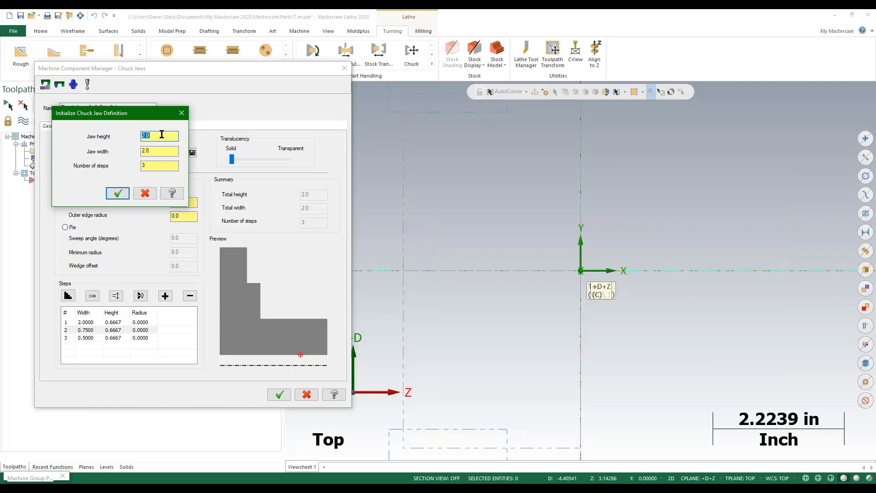
click(146, 193)
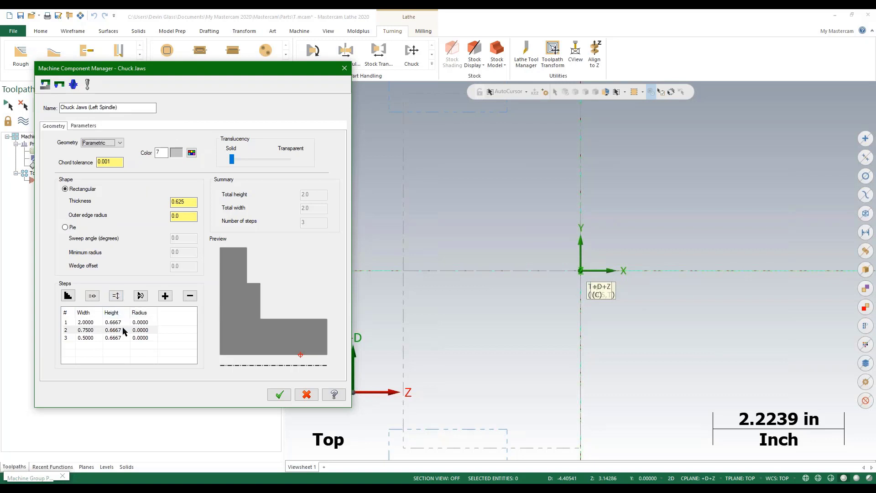
click(143, 297)
click(142, 297)
click(142, 297)
click(142, 296)
Step: Try the Pie jaw shape, then switch the jaws back to Rectangular
click(65, 227)
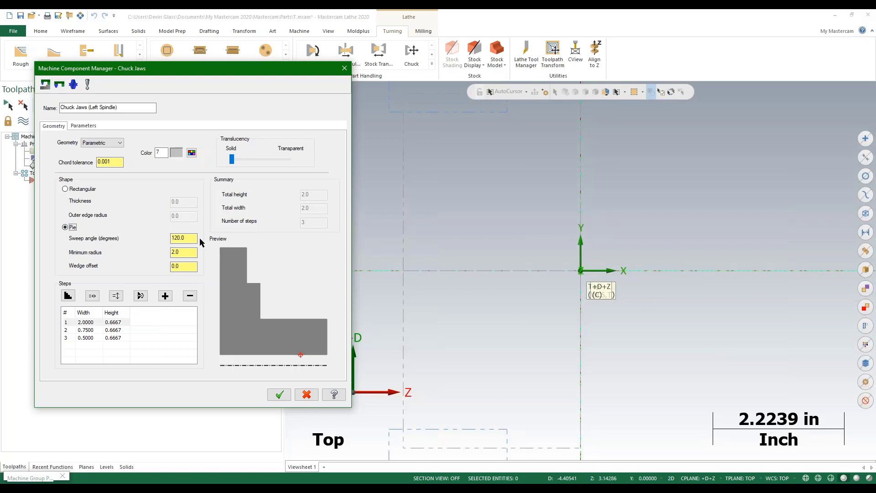
click(82, 190)
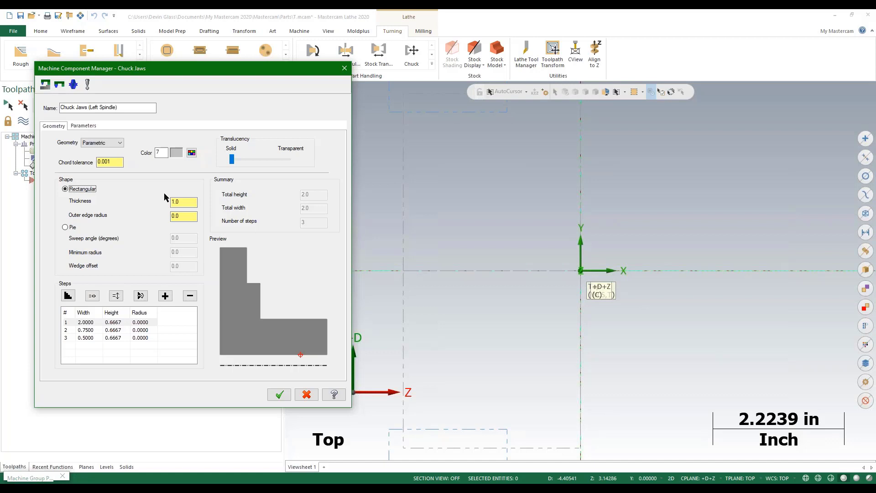
Step: On the jaw Parameters tab, start picking the jaw reference point on the geometry
click(89, 127)
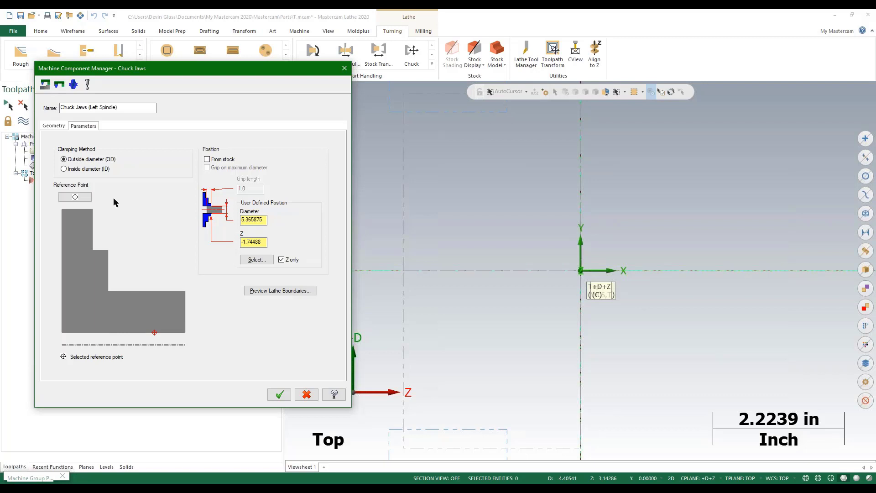
click(76, 197)
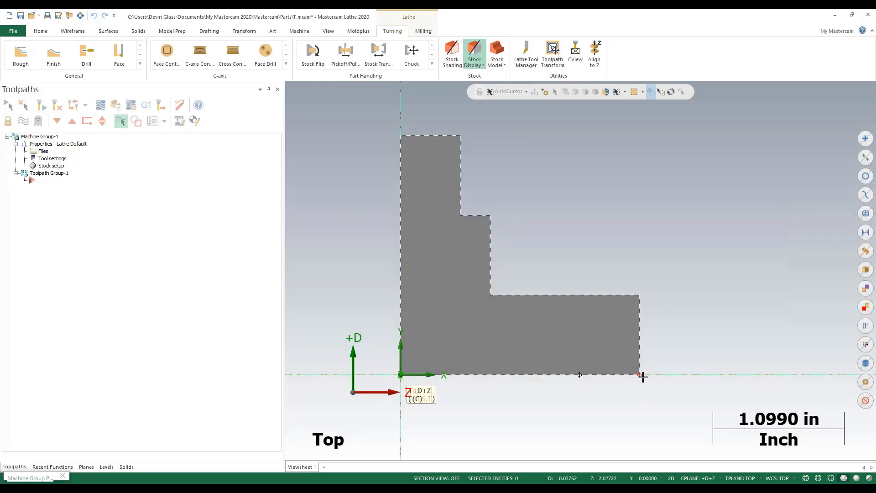
Step: Reference the jaw at its lower outer corner and position it from the stock with 1.0 grip length
click(598, 339)
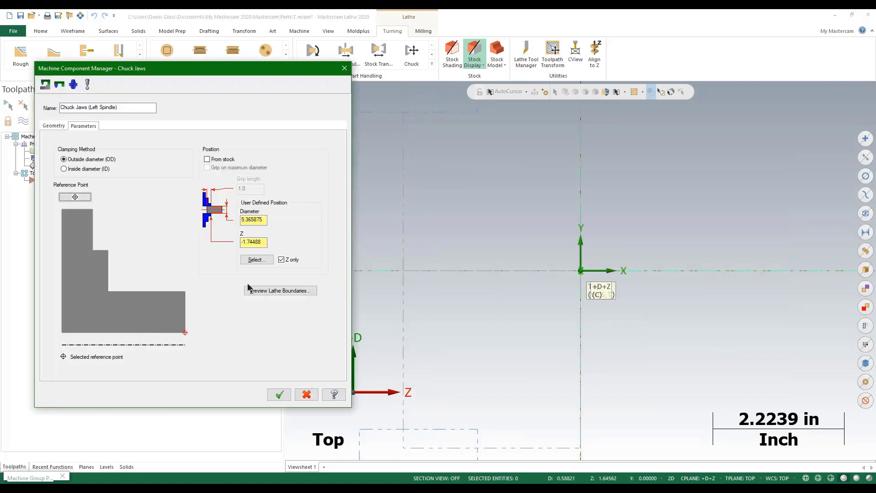
click(265, 222)
key(Tab)
click(207, 159)
click(242, 189)
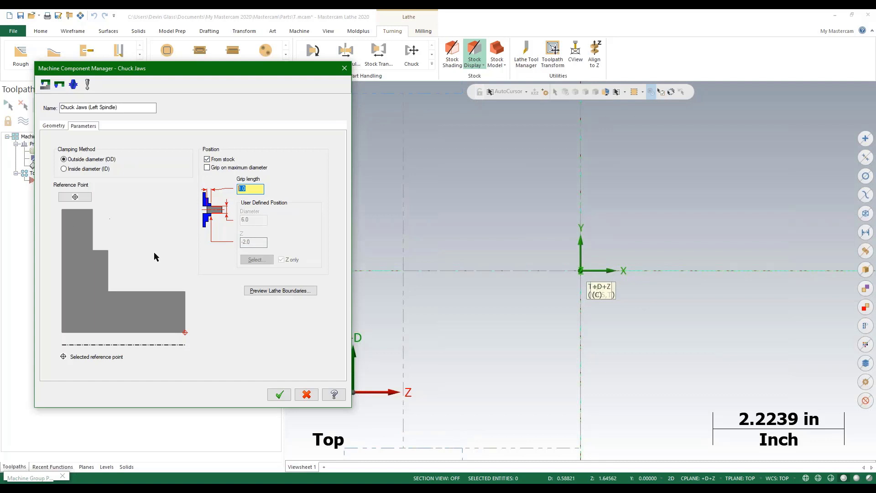
Step: Preview the lathe jaw and stock boundaries and zoom to inspect them
click(297, 289)
scroll(508, 135, up, 5)
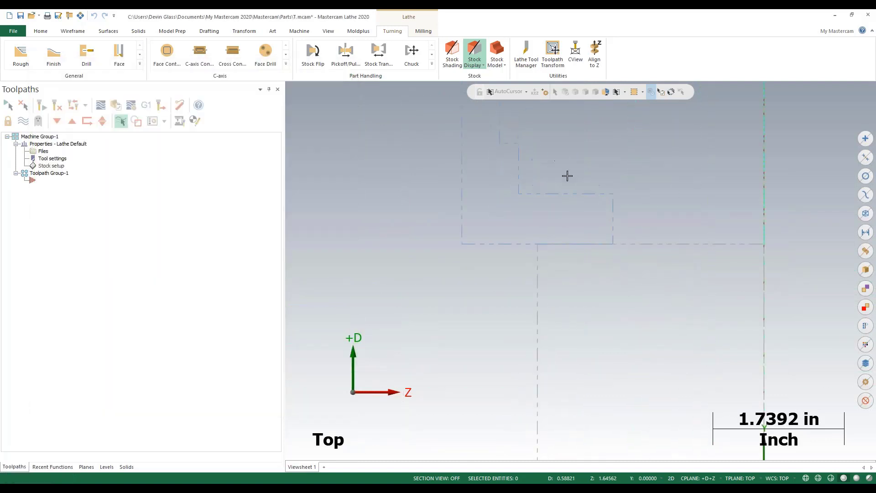
scroll(611, 193, down, 2)
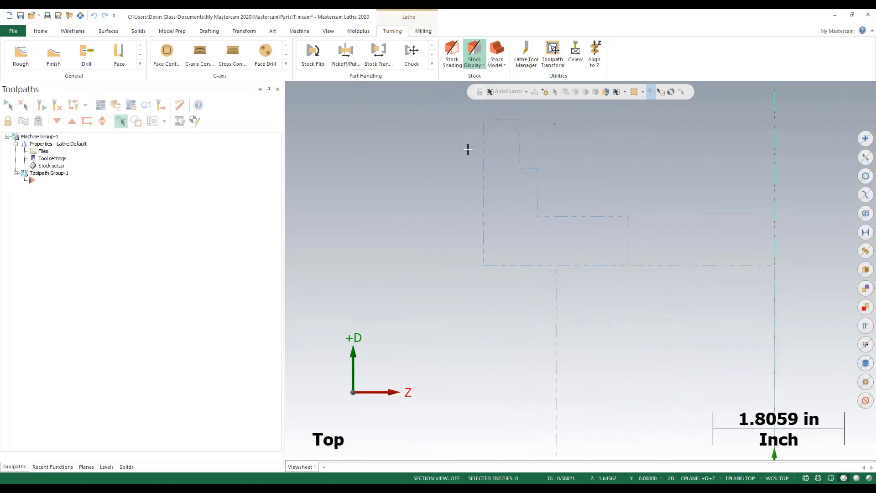
scroll(590, 255, down, 2)
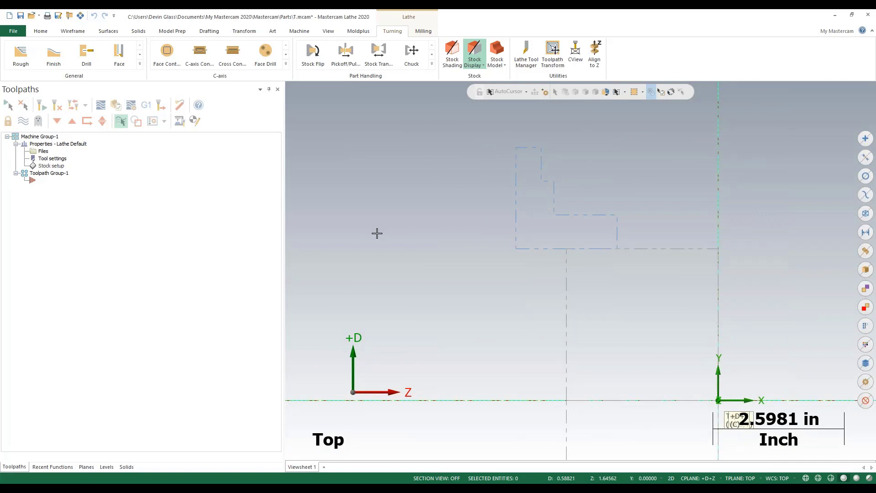
Step: Accept the chuck jaw settings, close Machine Group Properties, and open the Lathe Tool Manager
key(Escape)
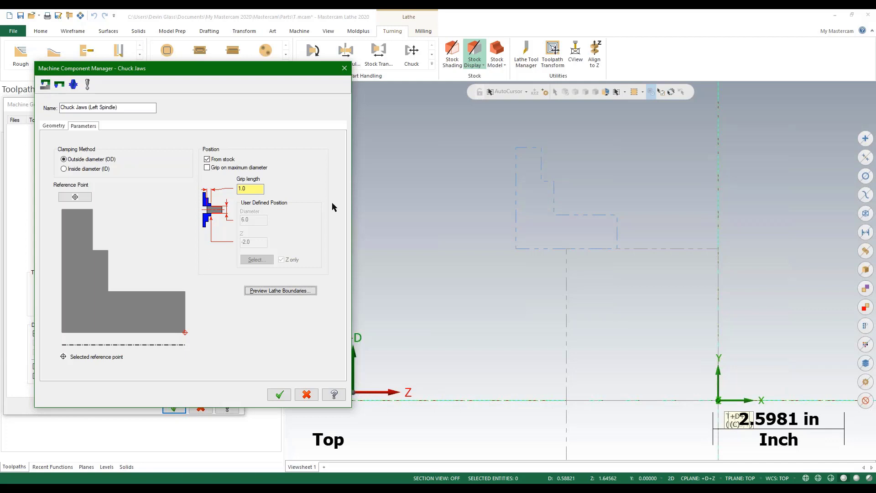
click(276, 393)
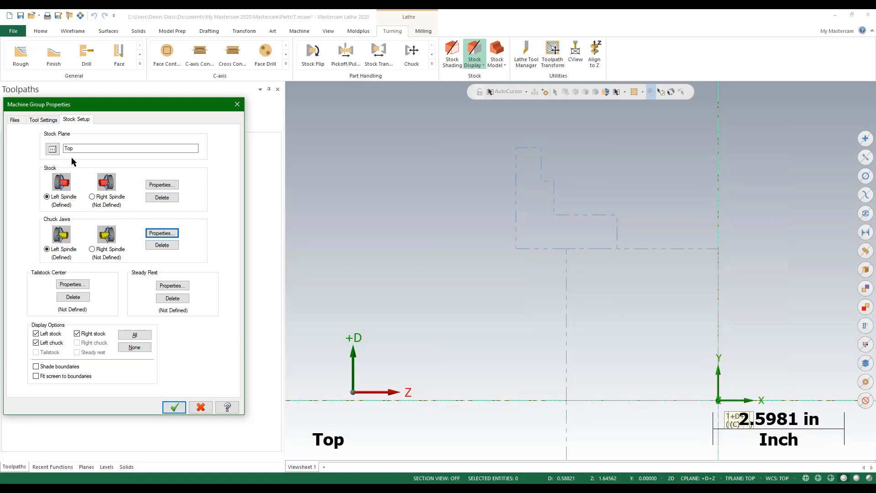
click(196, 407)
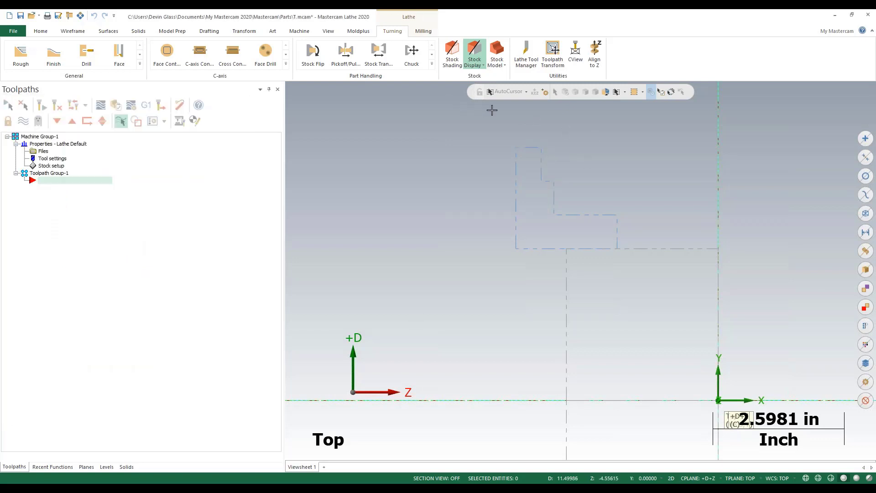
click(526, 54)
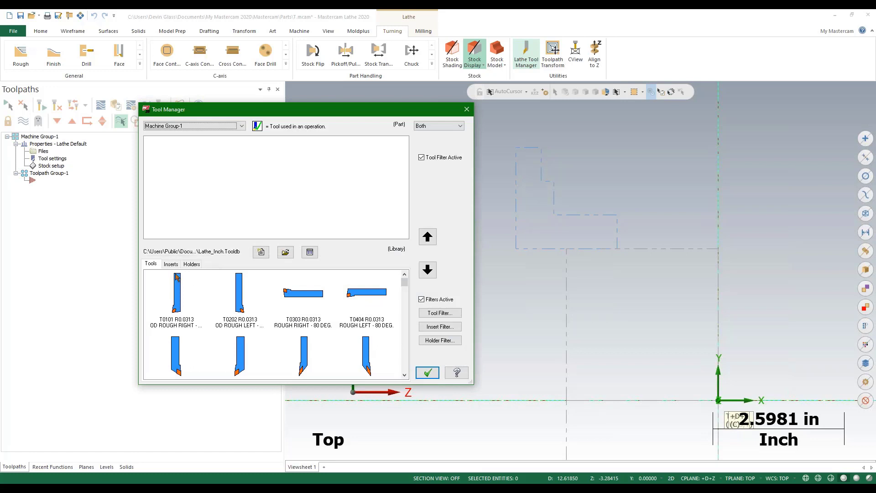
Step: Browse the Lathe_Inch library's tools, inserts and holders lists, ending on the inserts
click(154, 263)
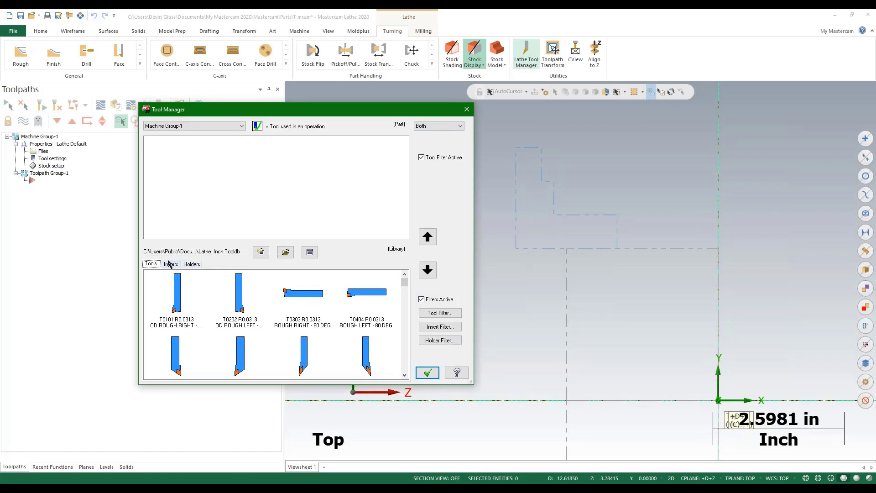
click(171, 264)
click(191, 264)
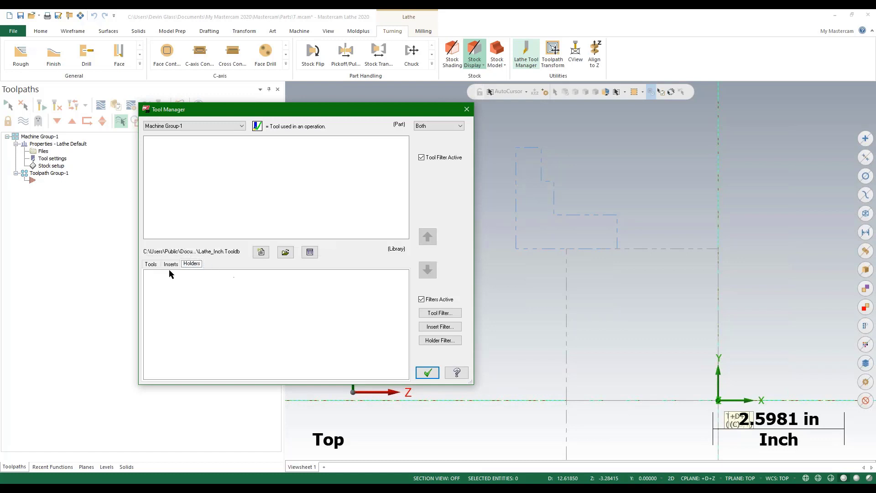
click(153, 265)
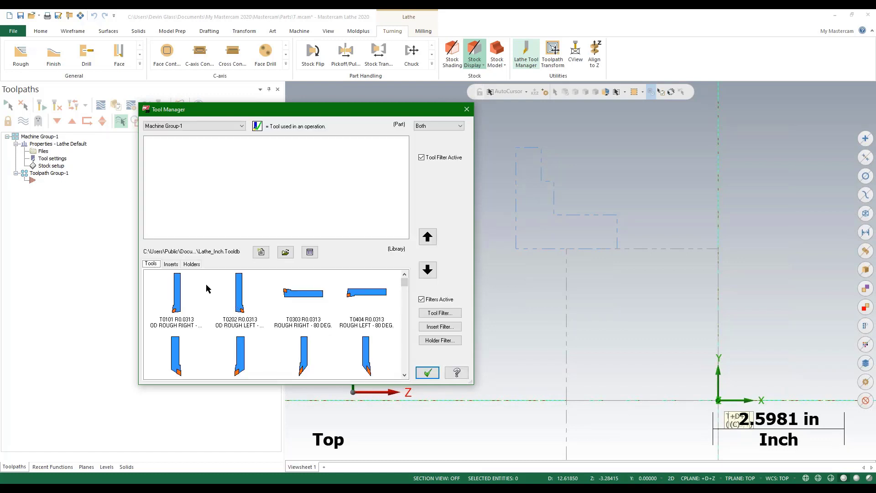
mouse_move(209, 289)
click(170, 263)
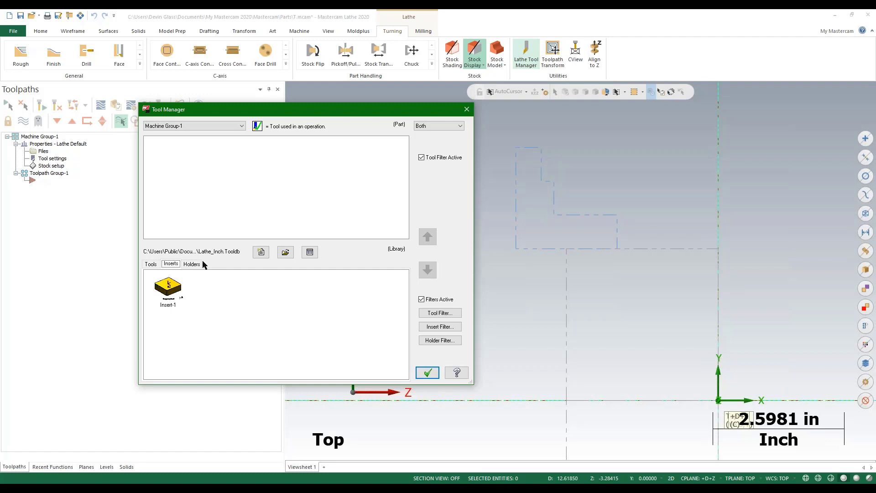
Step: Create a new insert, Insert-2, from the inserts list's context menu
click(190, 296)
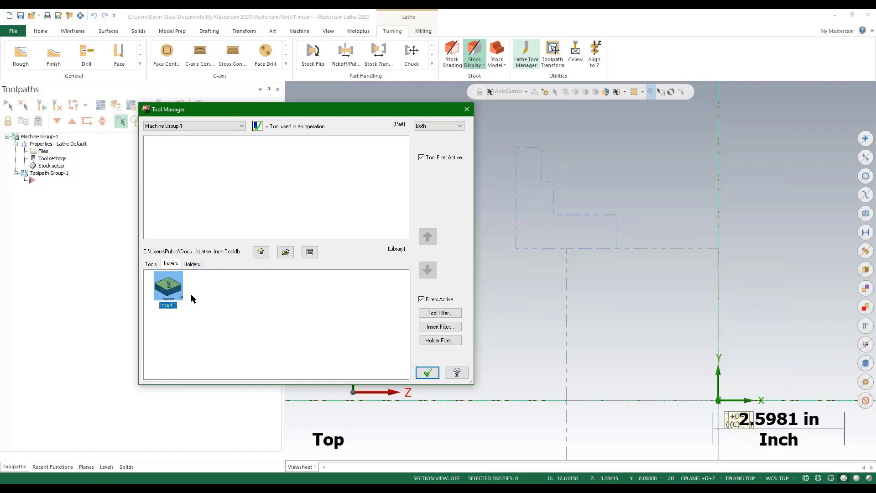
right_click(199, 321)
click(204, 326)
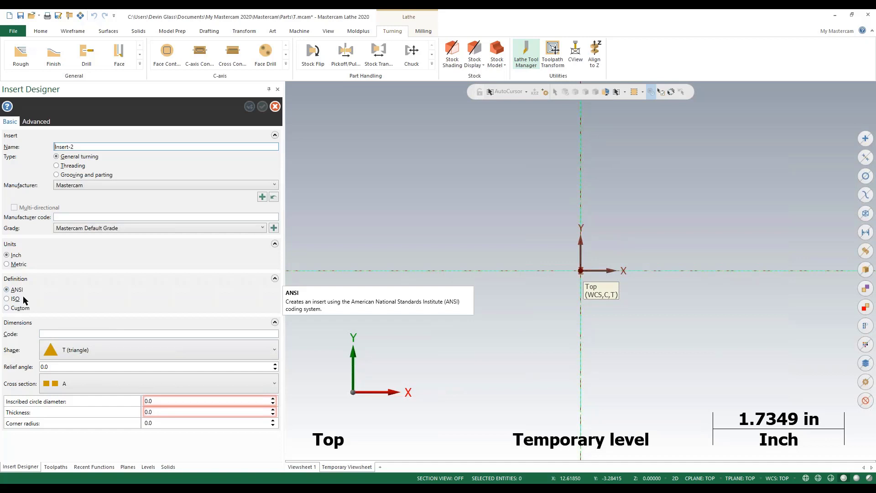
Step: Enter insert code Cnmg432 to get an 80° diamond, 0.5 IC, 0.1875 thick, 0.03125 radius insert
click(42, 332)
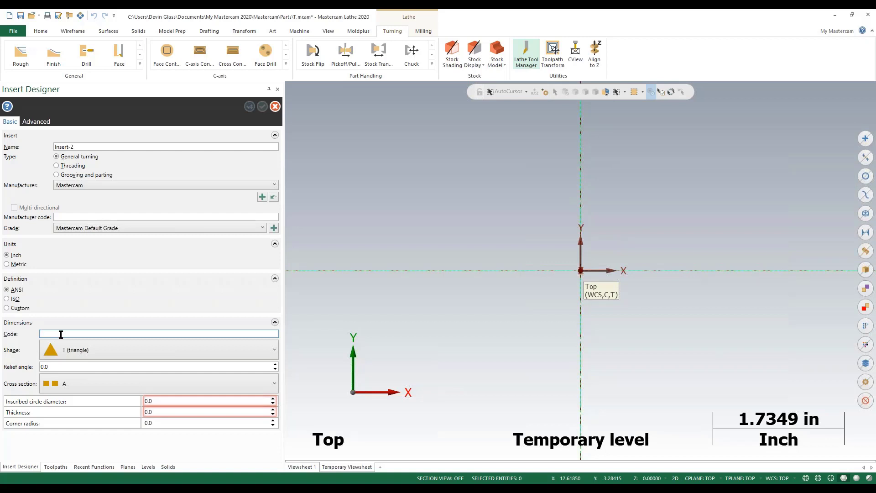
text(Cnmg432)
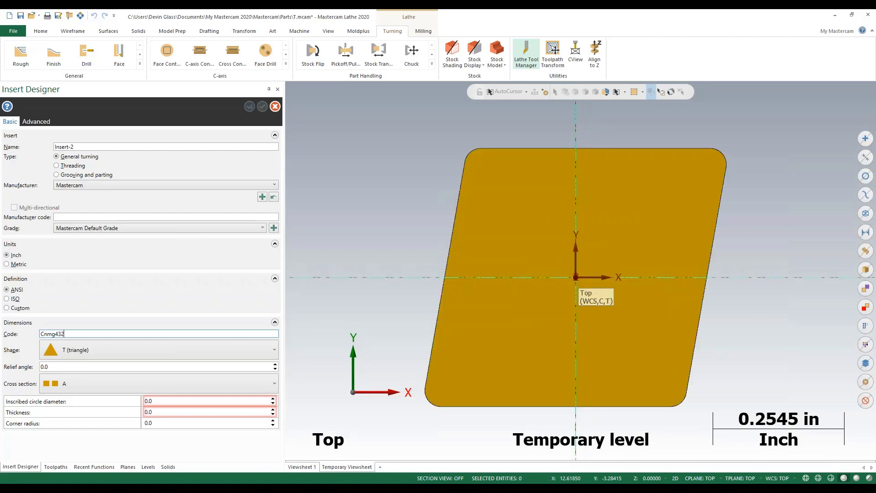
middle_drag(423, 303, 470, 273)
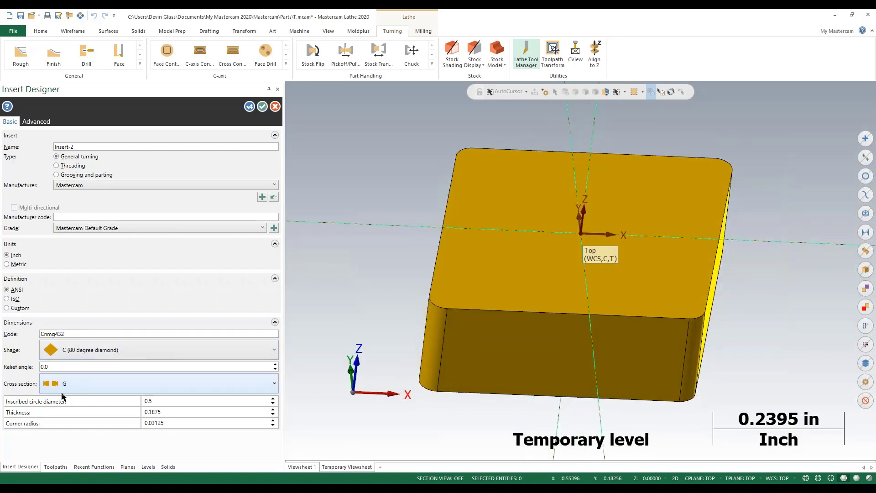
click(67, 366)
click(93, 330)
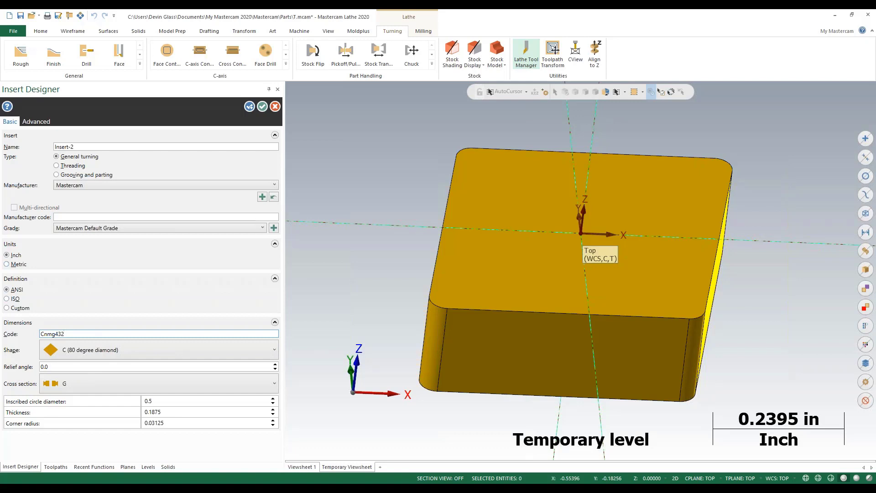
click(526, 54)
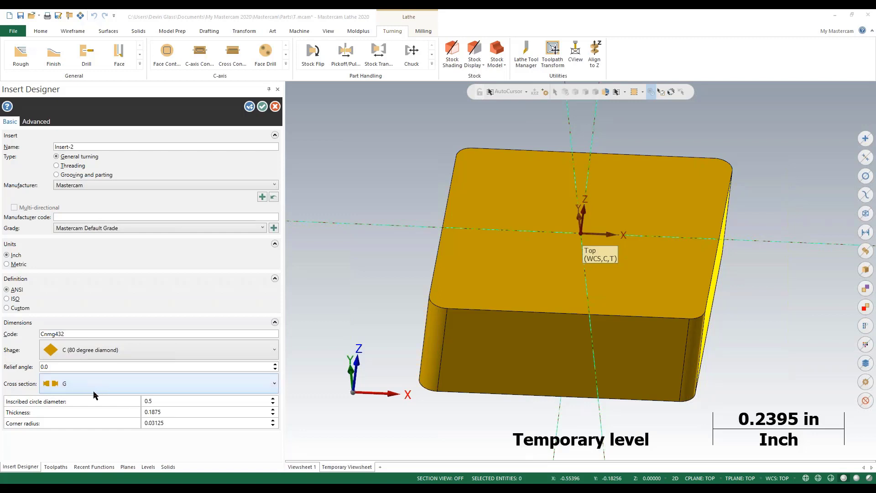
Step: Change Insert-2's code to ccgt21.50.5sa and save it to the Lathe_Inch inserts library
double_click(86, 334)
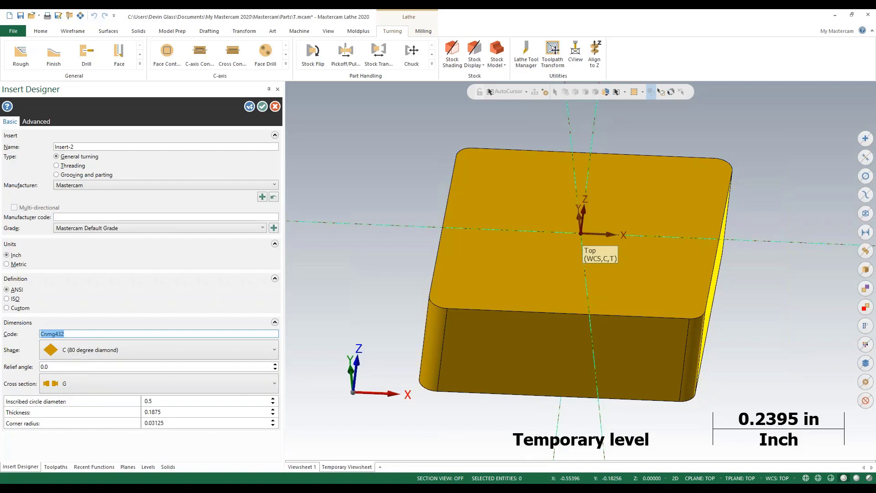
text(ccgt21.50.5sa)
key(Return)
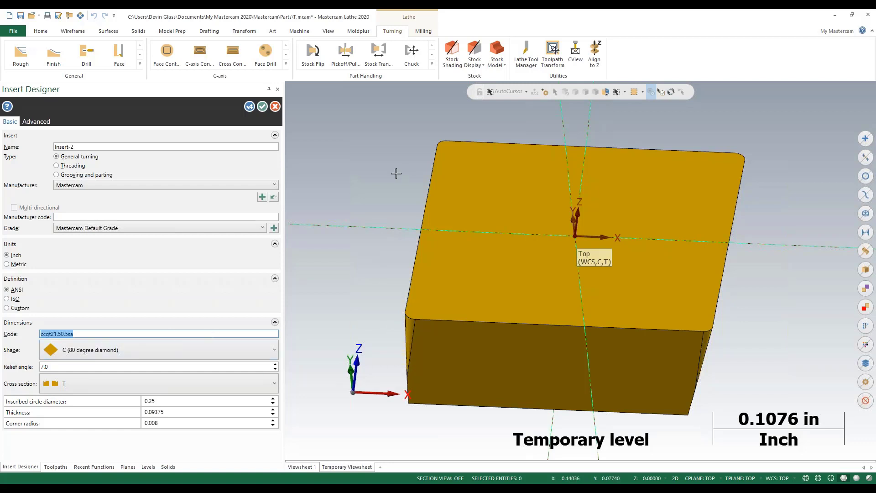
click(262, 106)
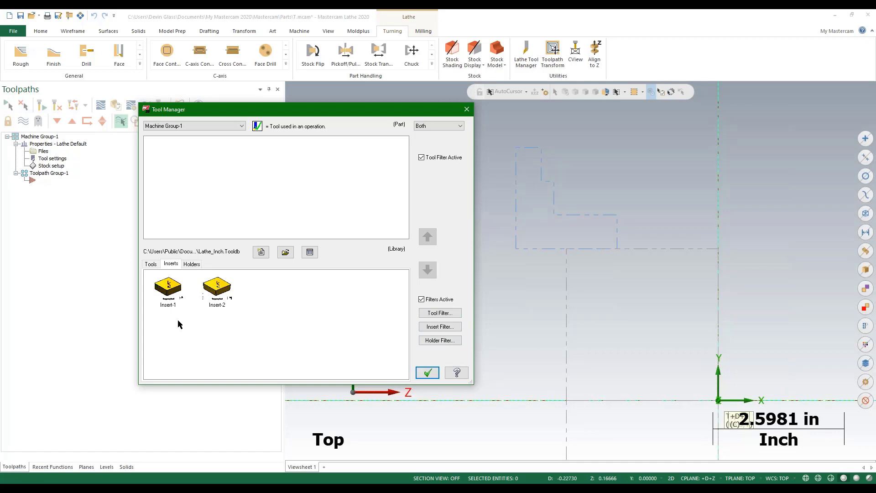
Step: Look over the Insert and Holder filter settings, then create a new lathe tool, 3D Lathe Tool-1
click(424, 327)
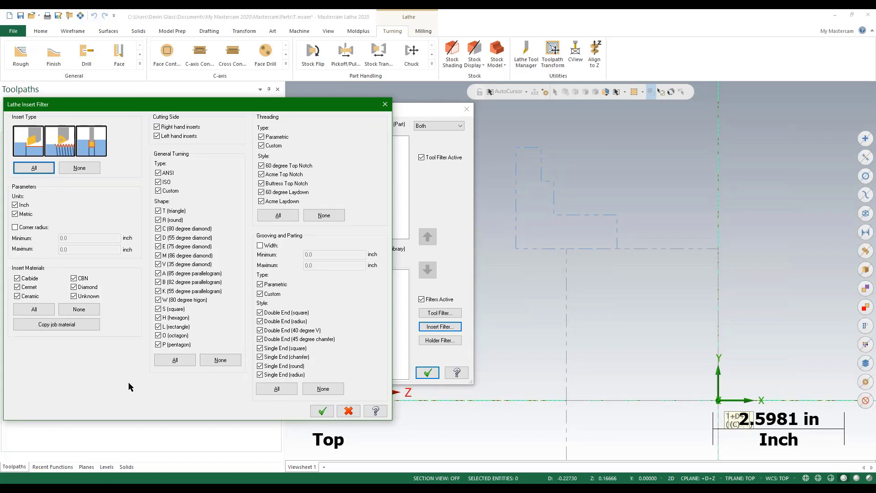
click(384, 104)
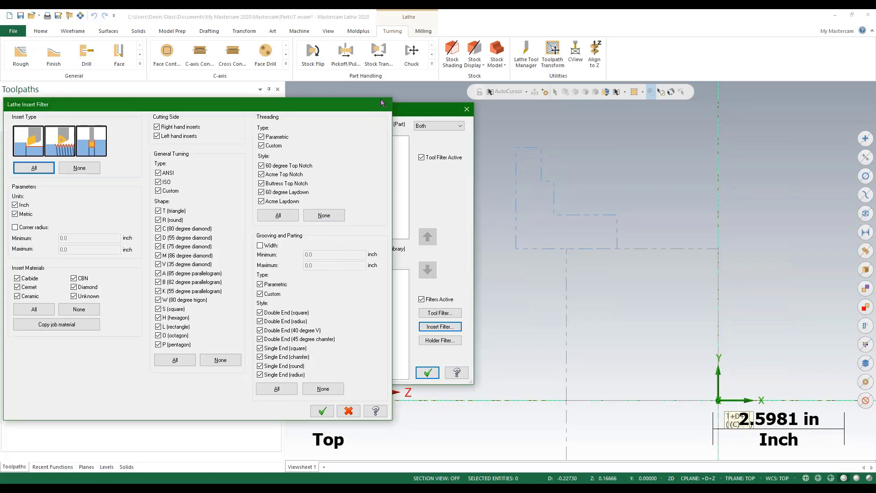
click(440, 340)
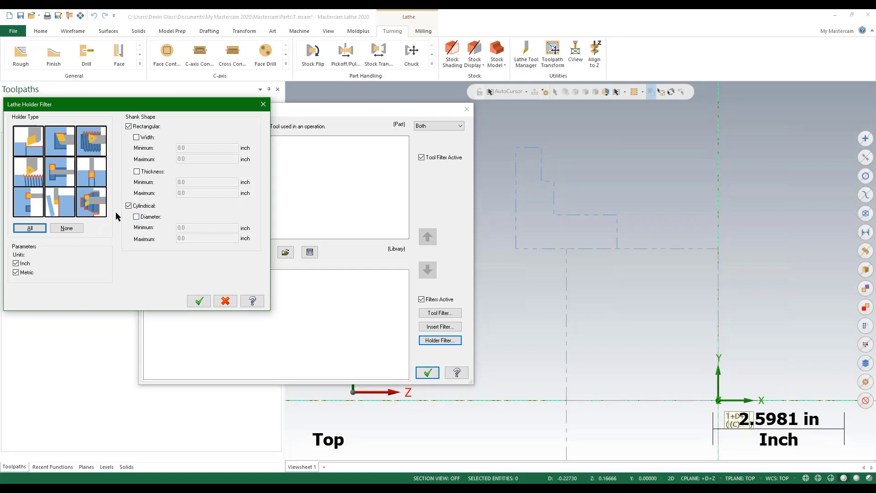
click(263, 104)
right_click(280, 166)
click(289, 172)
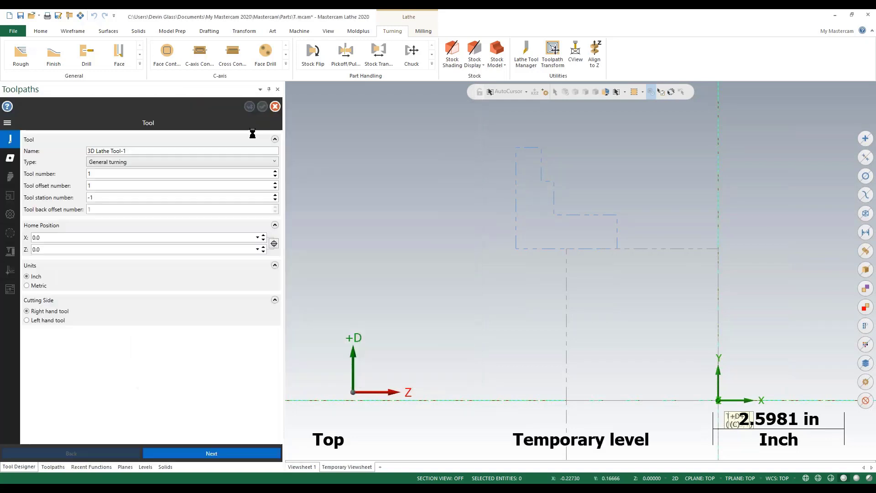
Step: Load Insert-2 from the library into the new tool, preview it in 3D, then discard the tool
click(10, 158)
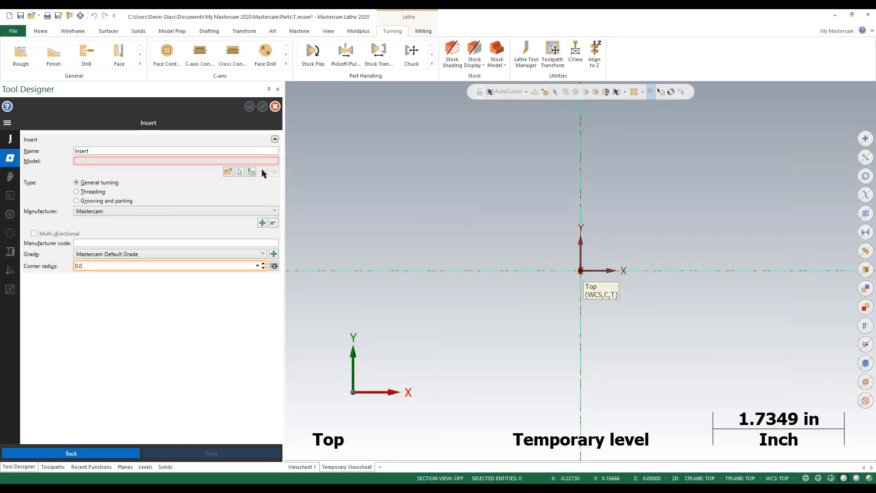
click(251, 172)
click(92, 158)
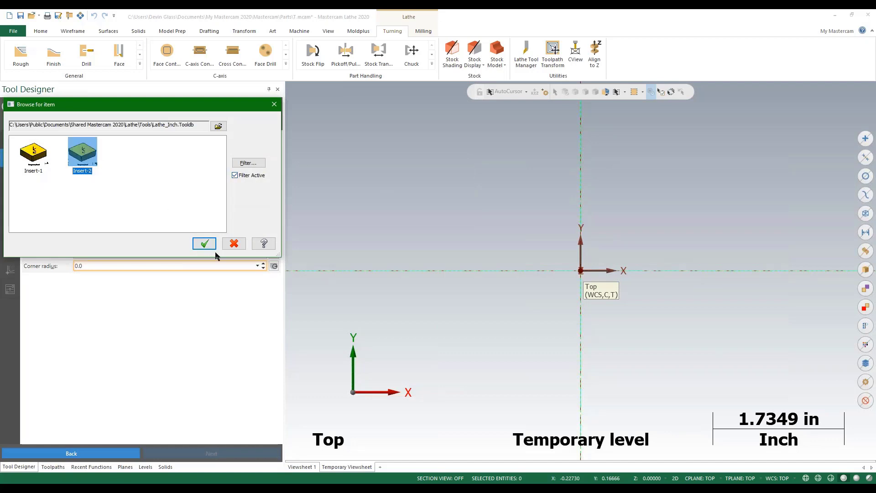
click(205, 243)
middle_drag(468, 268, 541, 275)
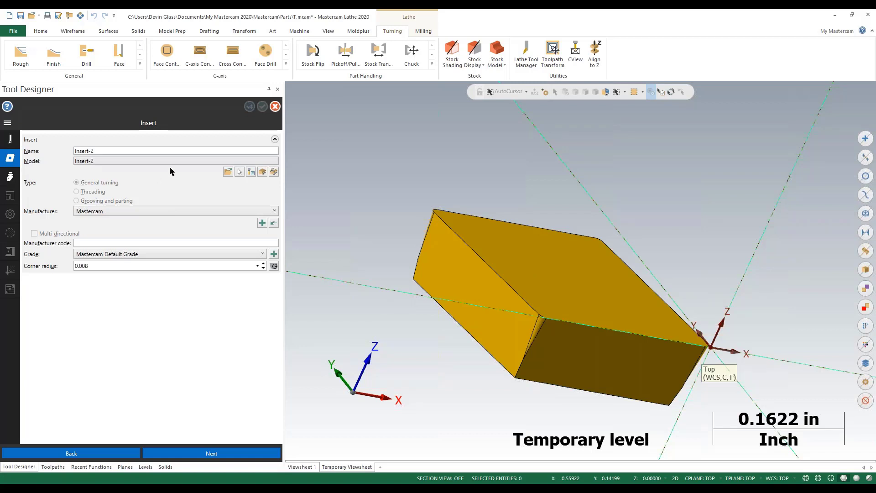
click(275, 106)
click(462, 270)
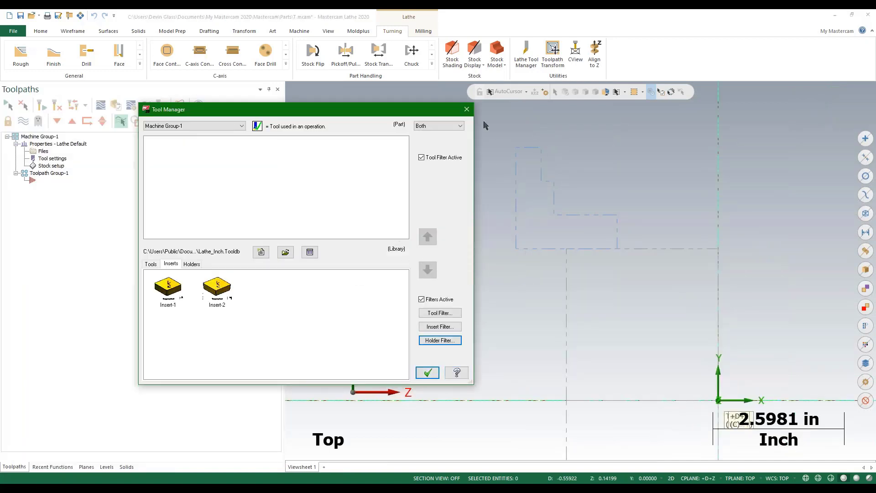
Step: Open Face Groove example.mcam from recent files, discarding the unsaved changes to T.mcam
key(Escape)
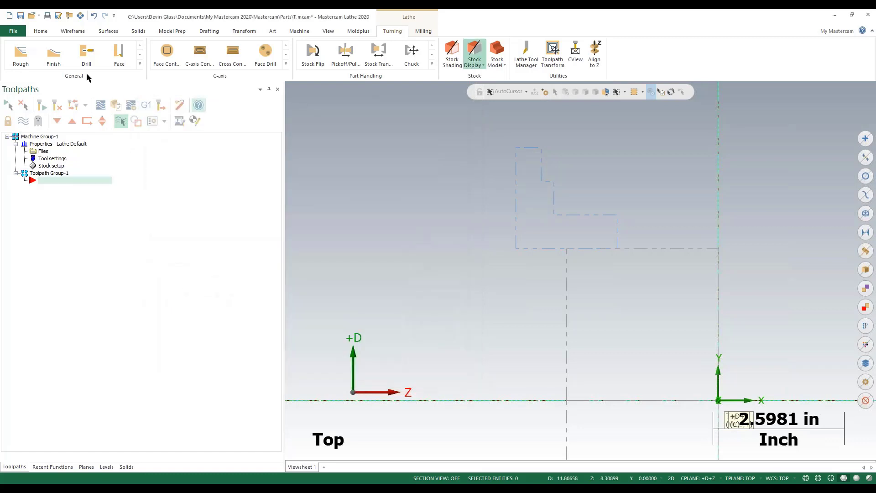
click(40, 16)
click(54, 59)
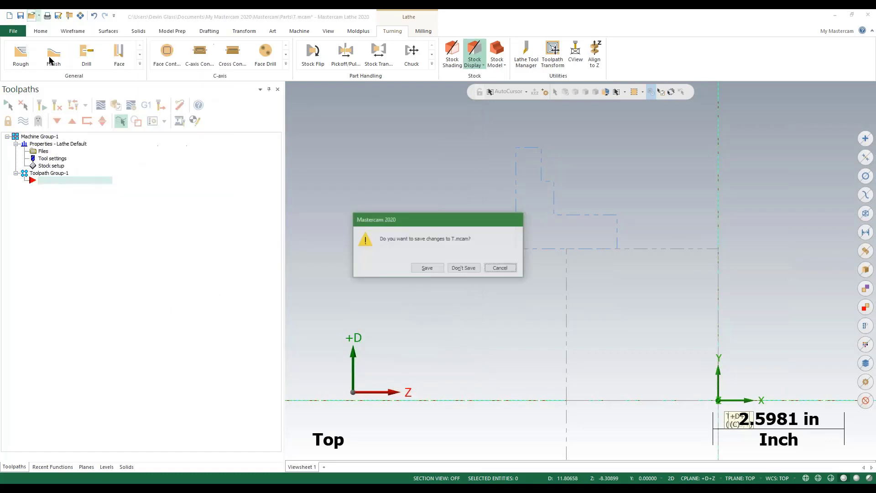
click(457, 269)
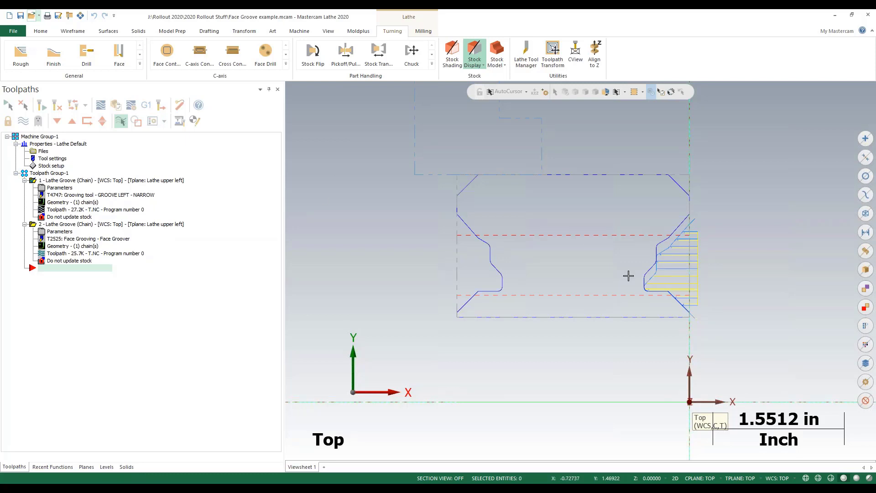
Step: Turn on the Solid level 2, inspect the part in 3D, and verify the groove toolpaths
click(107, 466)
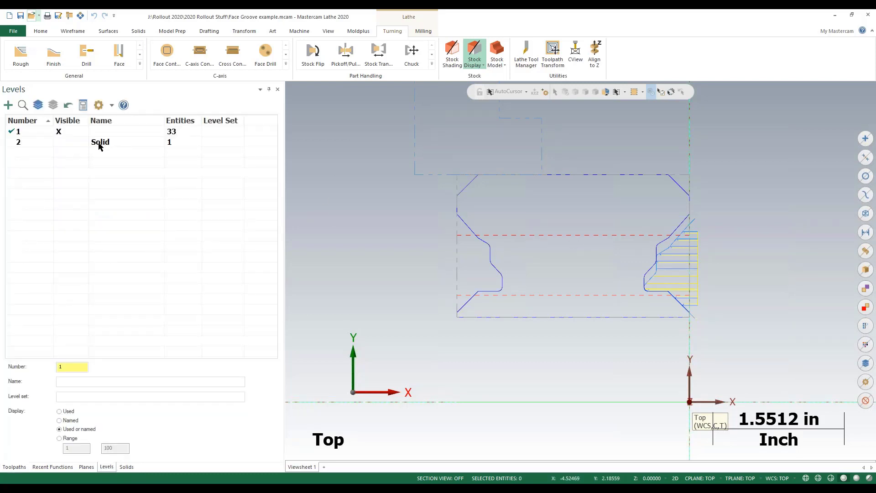
click(58, 142)
middle_drag(484, 203, 386, 208)
scroll(386, 208, down, 3)
scroll(593, 247, up, 5)
middle_drag(589, 248, 621, 267)
click(26, 466)
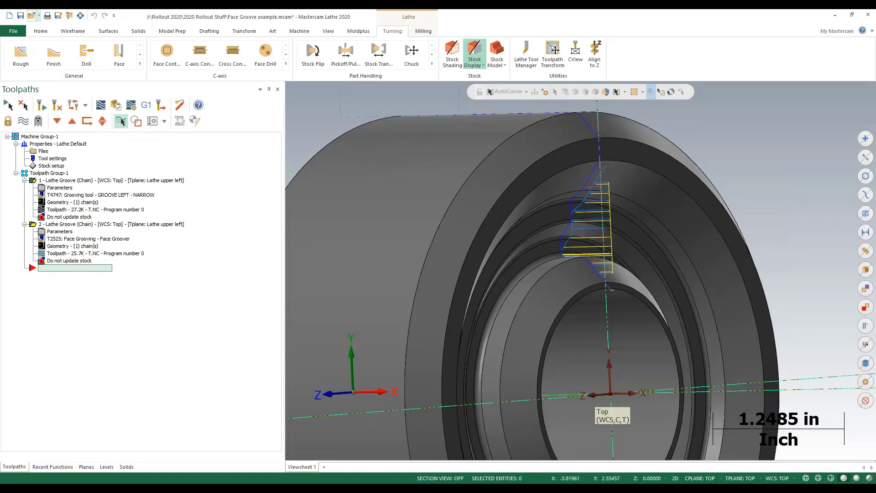
click(121, 121)
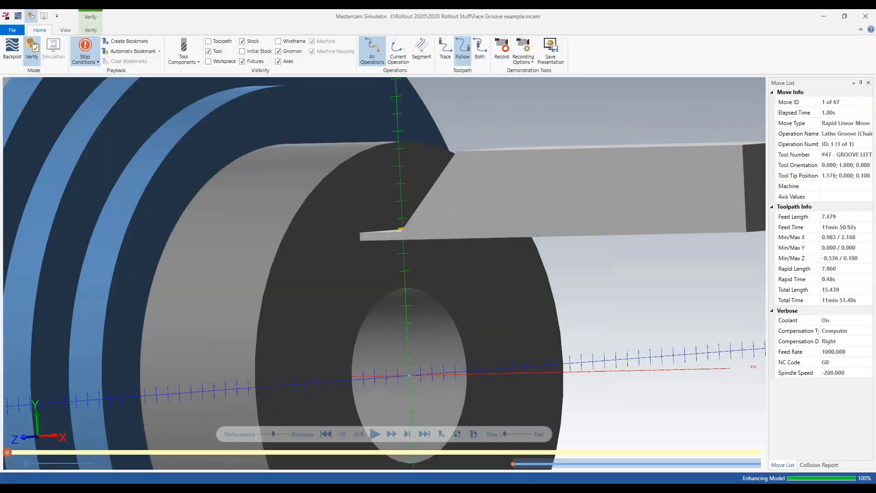
Step: Play the first groove operation until the collision stop, close the simulator, and select operation 2
middle_drag(434, 248, 402, 269)
click(375, 435)
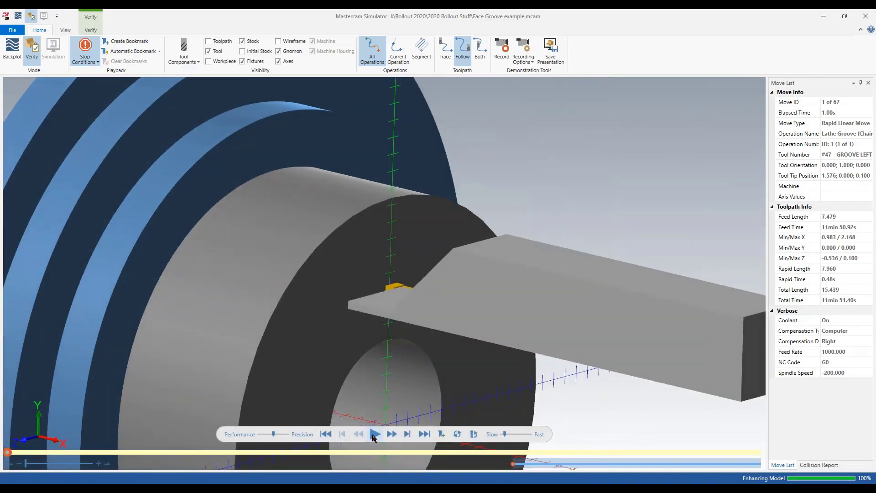
middle_drag(373, 429, 354, 317)
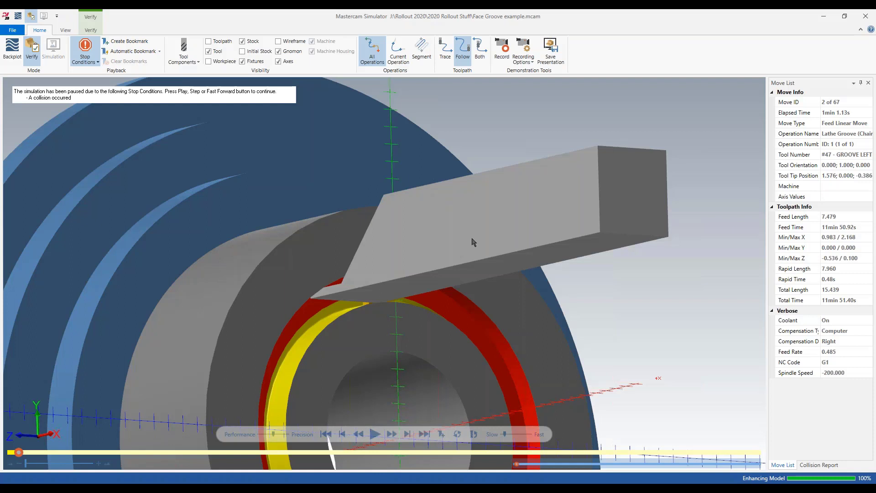
click(865, 16)
click(69, 225)
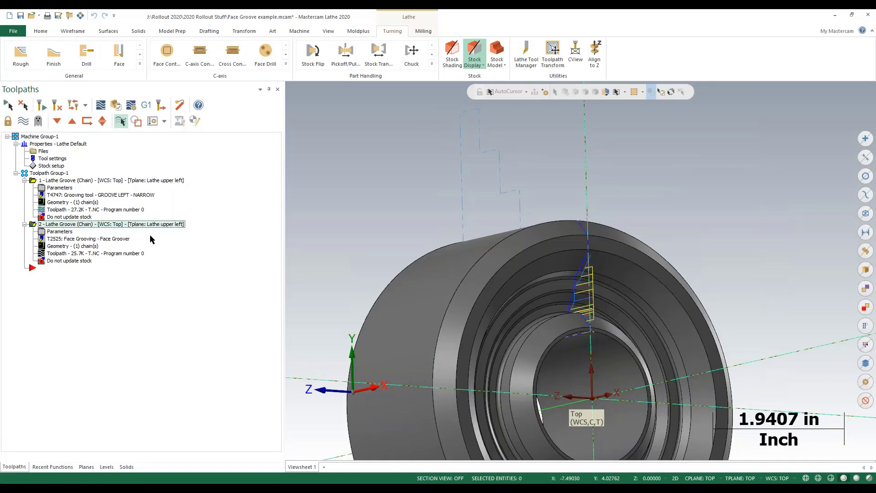
Step: Verify operation 2 alone, playing the face-groove simulation and resuming past each collision stop
click(114, 107)
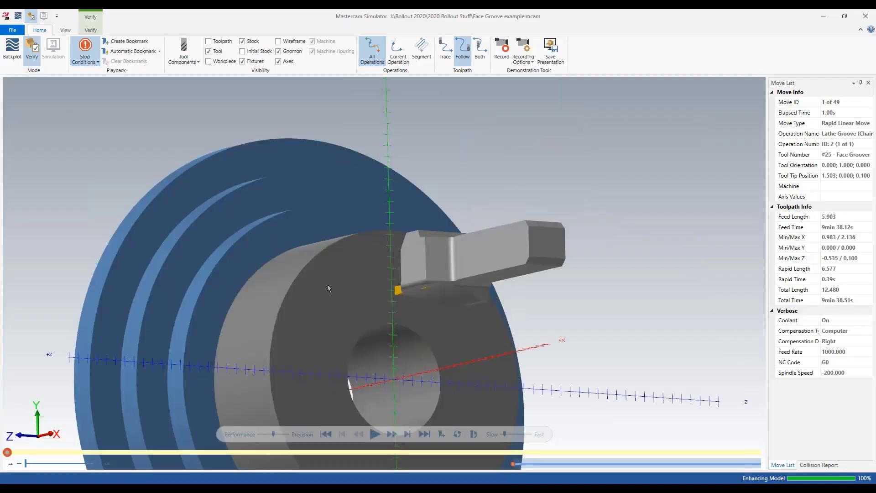
drag(327, 288, 340, 319)
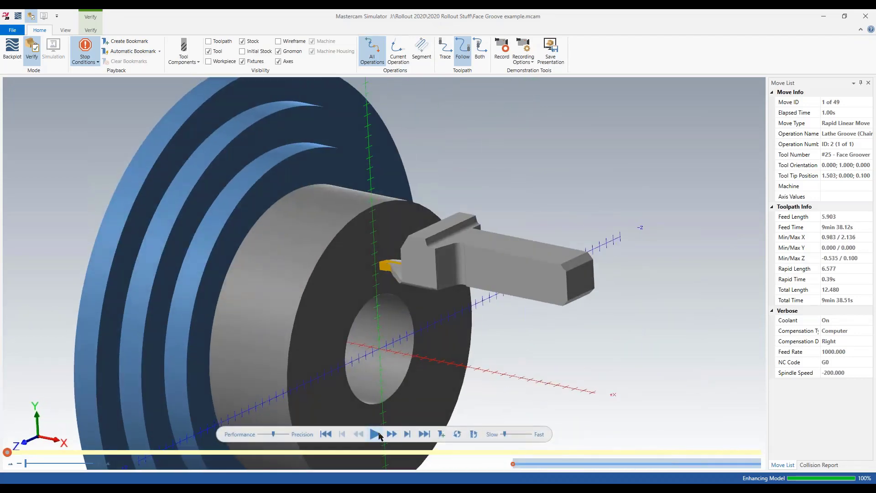
click(375, 434)
drag(363, 292, 351, 302)
scroll(357, 261, up, 10)
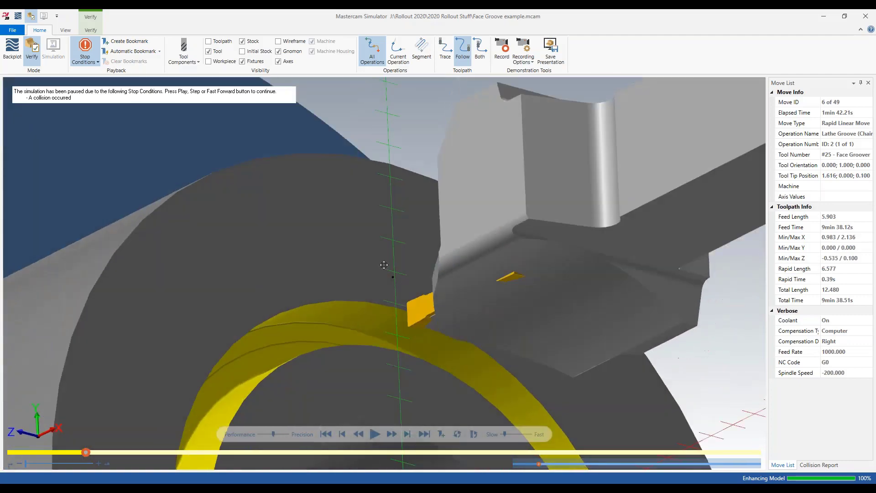
drag(384, 265, 369, 318)
click(374, 434)
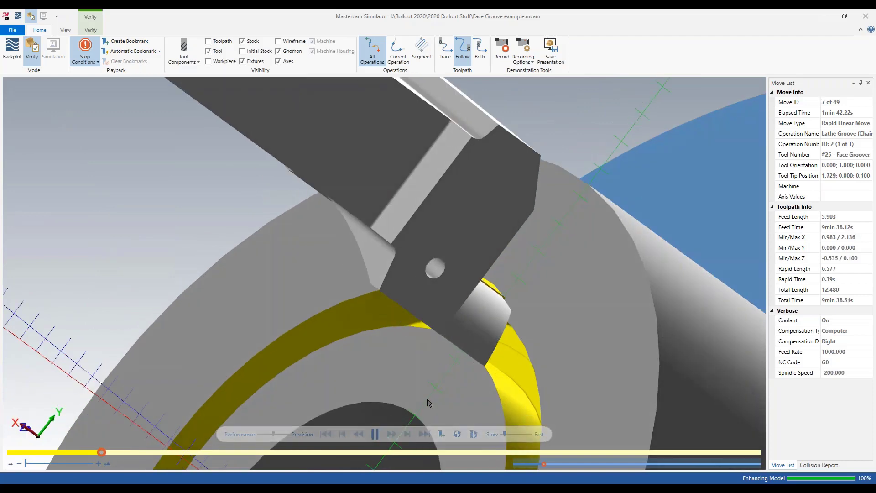
drag(473, 365, 448, 314)
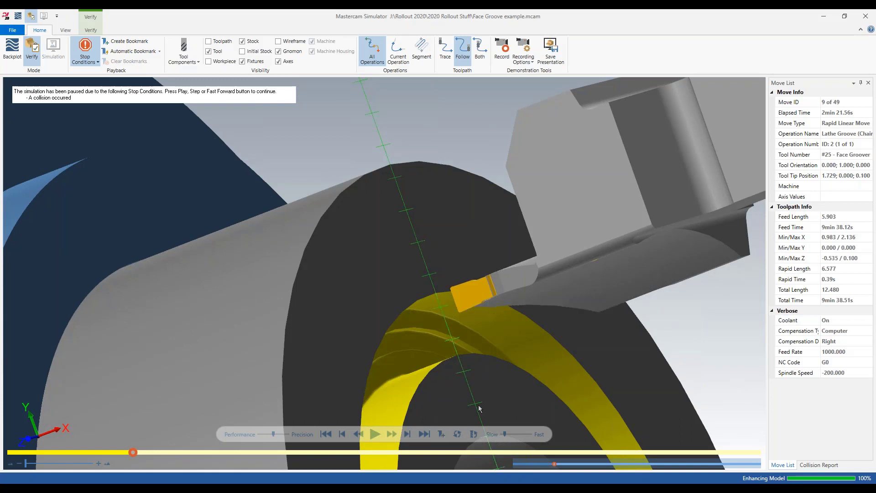
click(375, 434)
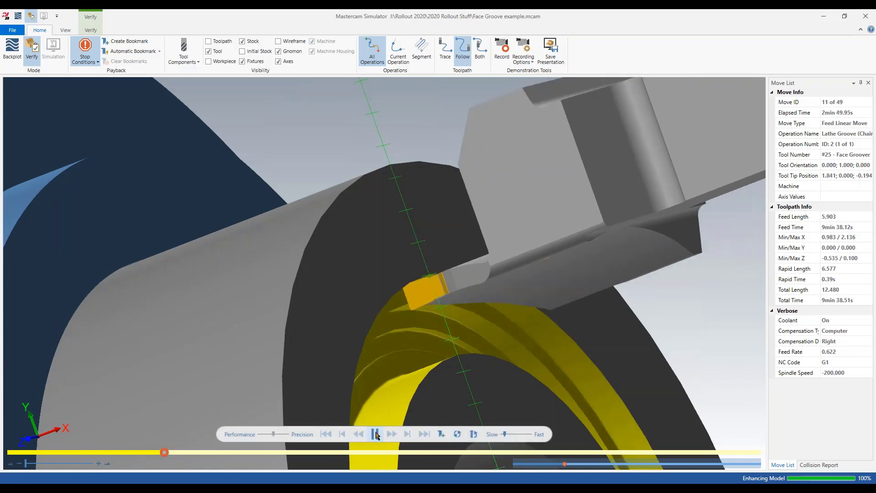
click(376, 434)
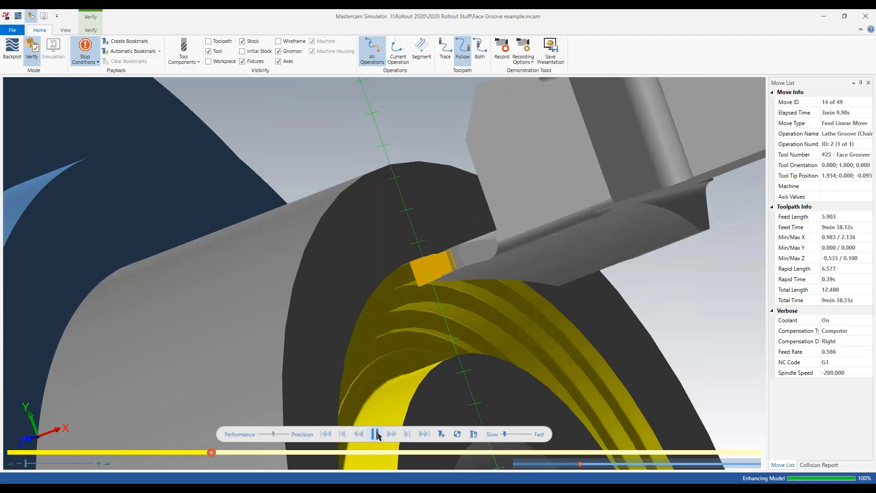
click(373, 434)
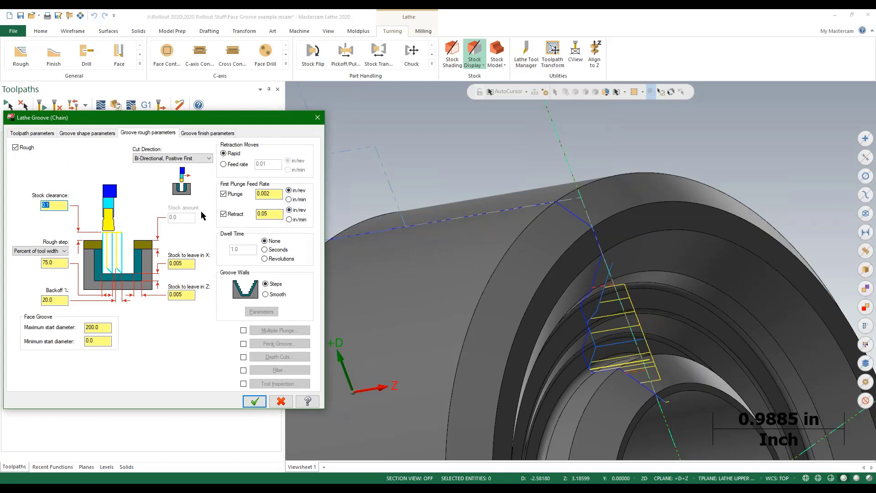
Step: Set the face groove's retraction moves to feed rate in in/min, then verify the operation again
click(273, 214)
click(297, 219)
click(225, 165)
click(254, 401)
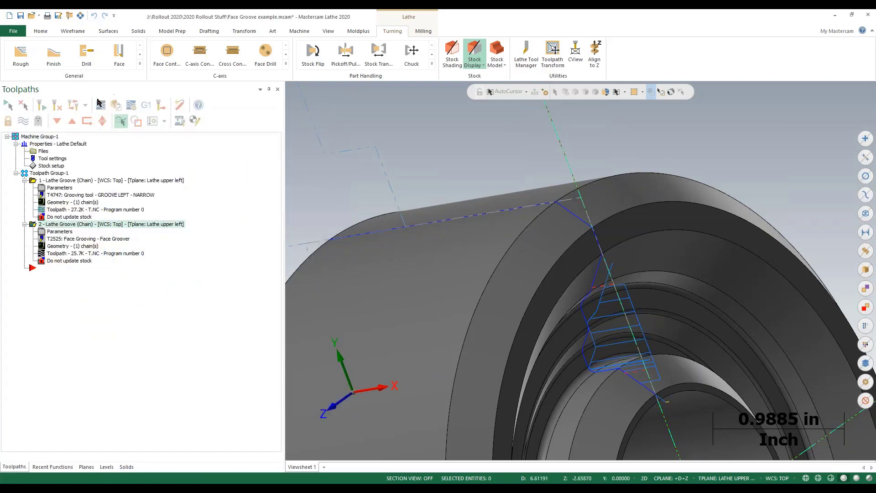
click(116, 106)
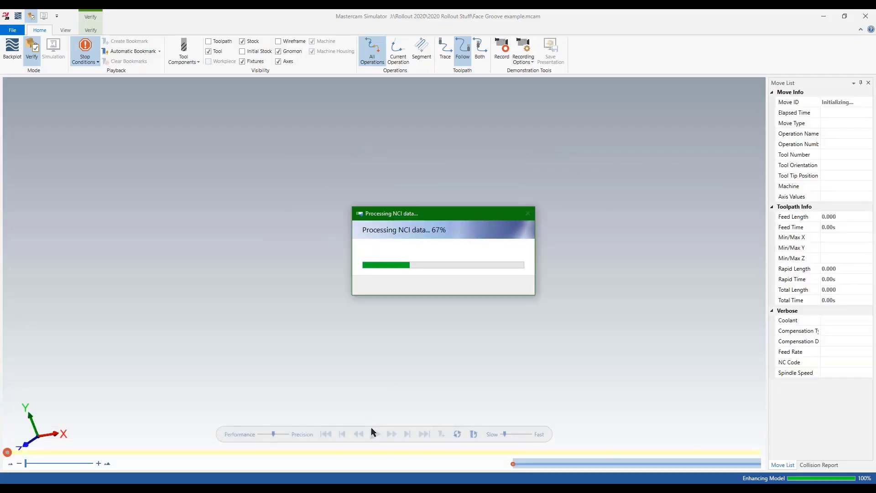
Step: Play the revised face groove to move 49, inspect the finished groove, and close the simulator
click(375, 433)
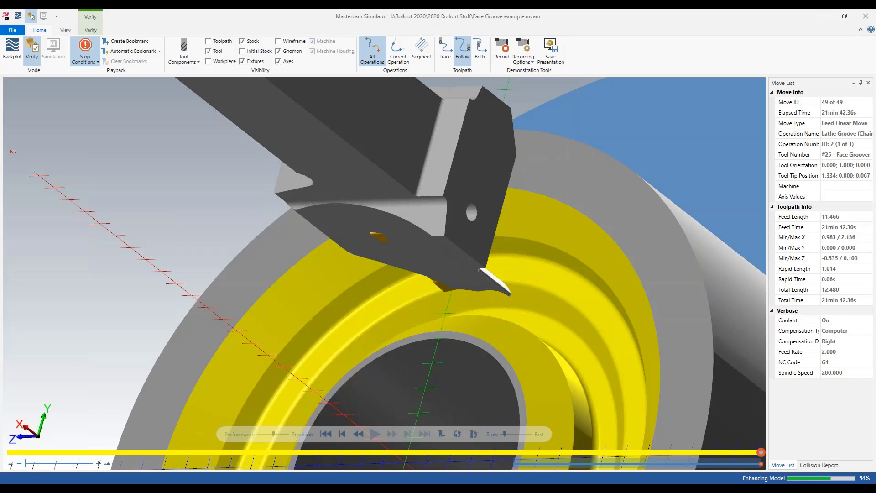
middle_drag(560, 344, 480, 277)
scroll(478, 277, down, 5)
middle_drag(510, 332, 504, 345)
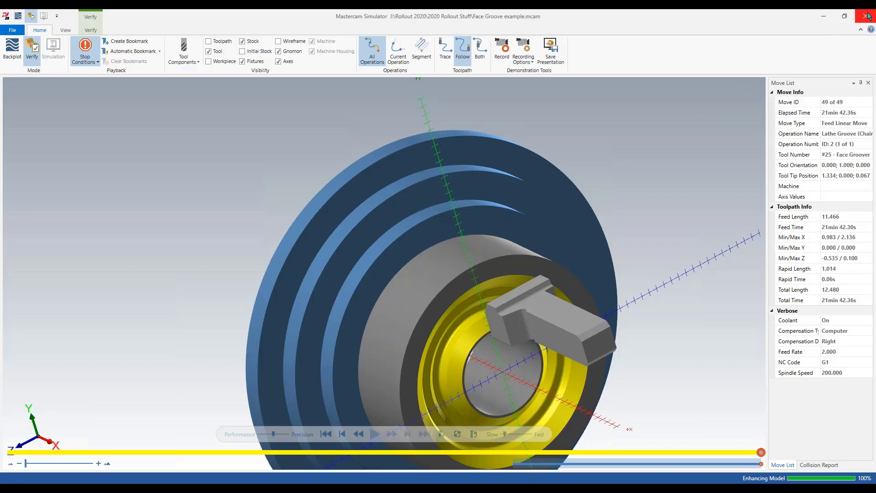
click(858, 15)
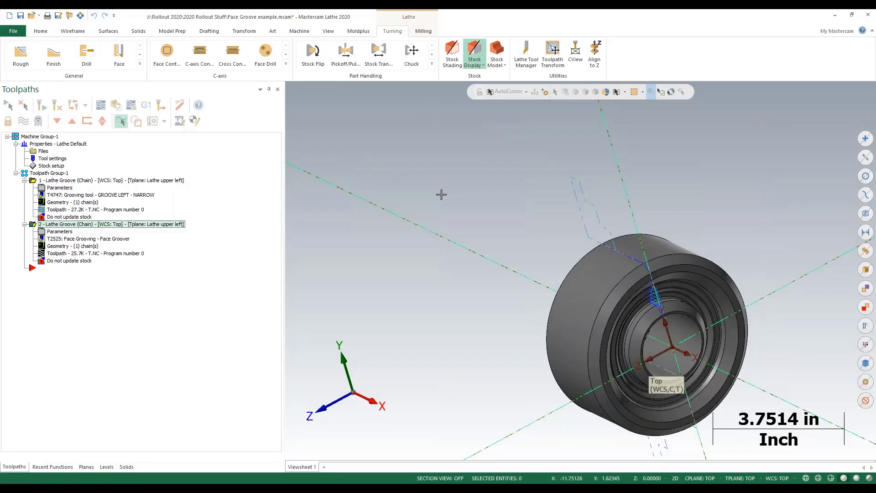
Step: Open 7 - 3D Tooling and chuck jaws.mcam in metric, discarding the face groove file's changes
click(33, 14)
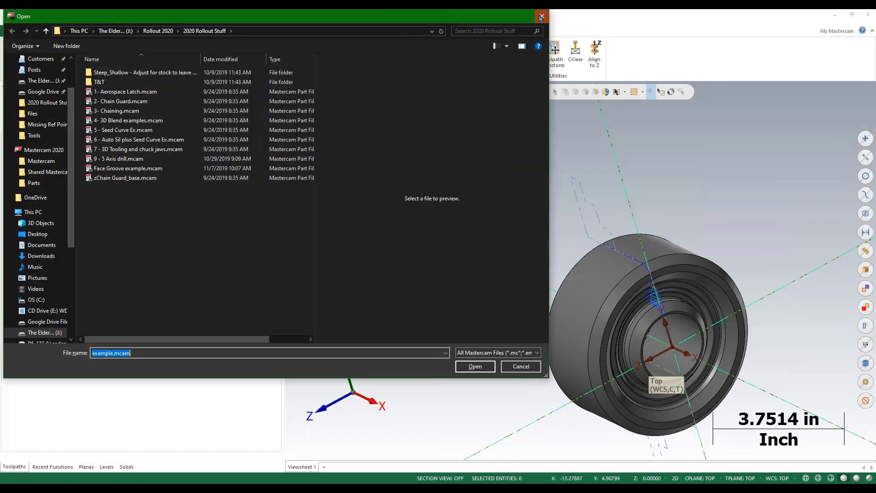
click(543, 13)
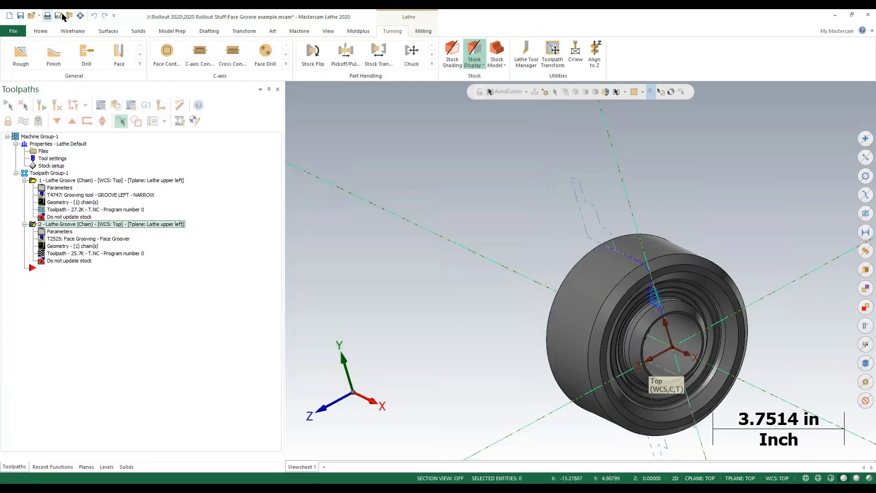
click(39, 15)
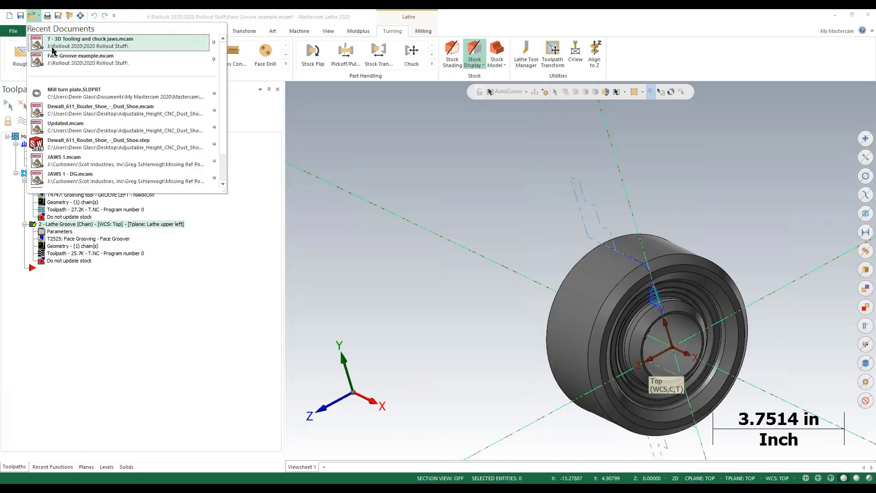
click(51, 46)
click(462, 269)
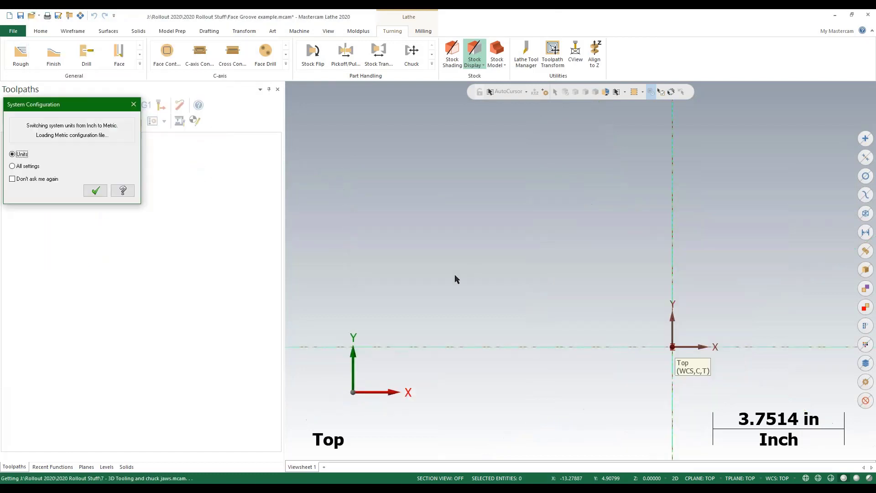
click(96, 191)
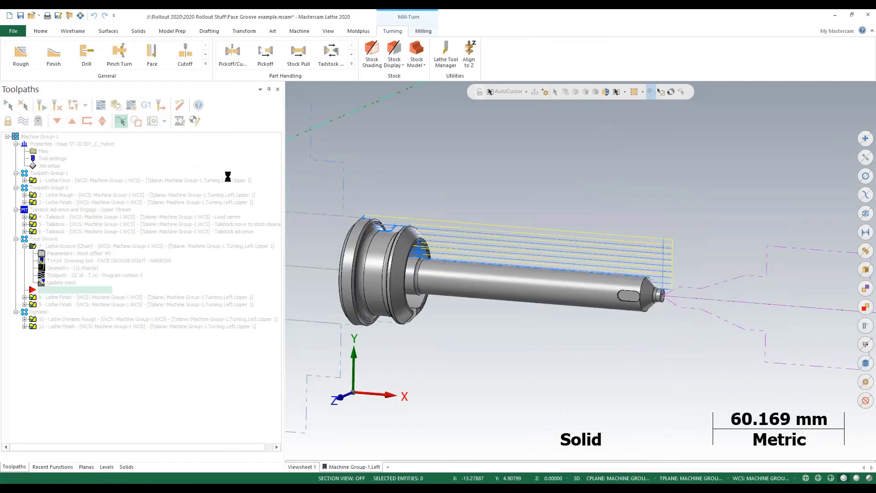
Step: Show the stock on the part and view it from an isometric angle
click(394, 52)
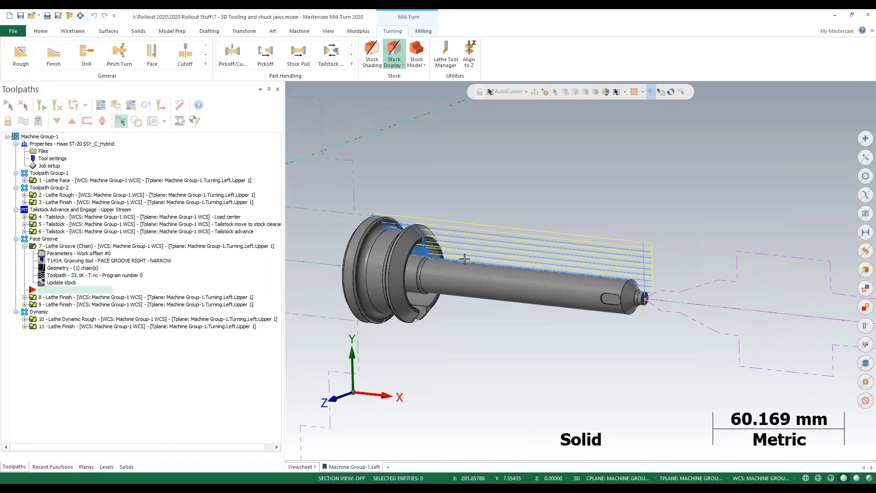
scroll(433, 248, up, 2)
scroll(434, 248, up, 4)
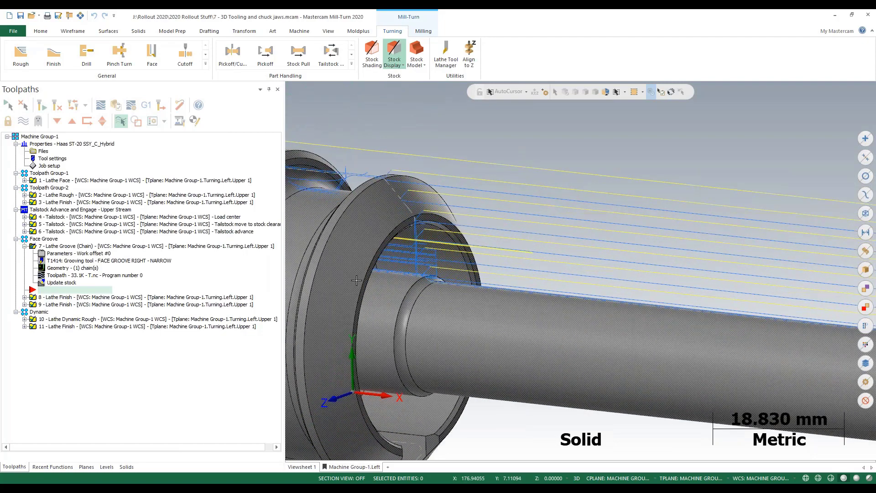
scroll(353, 259, down, 1)
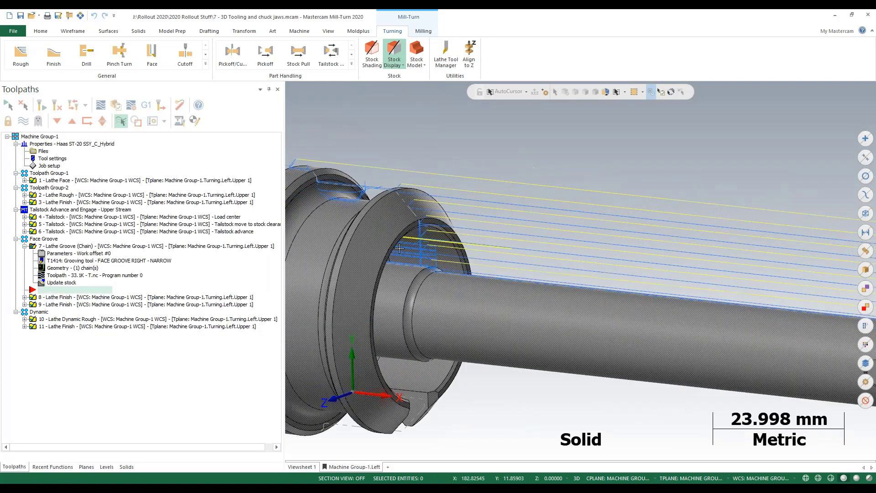
scroll(365, 265, down, 1)
middle_drag(522, 225, 442, 239)
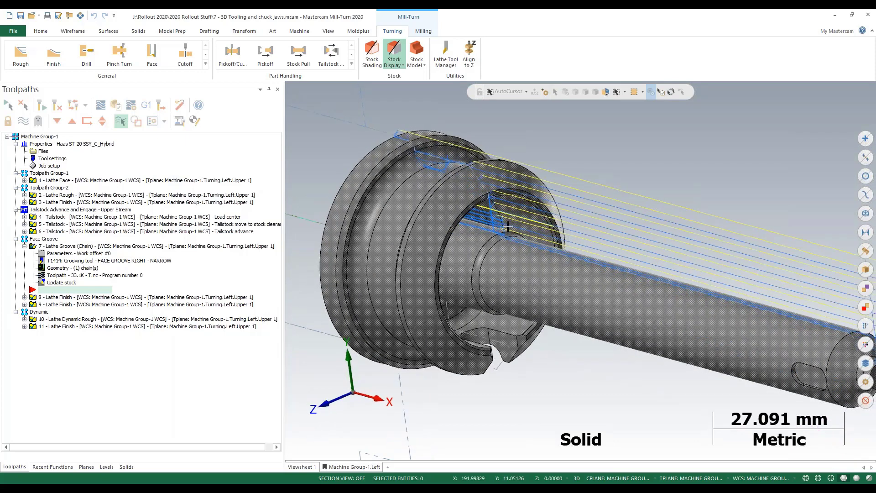
scroll(507, 225, up, 3)
scroll(507, 225, up, 3)
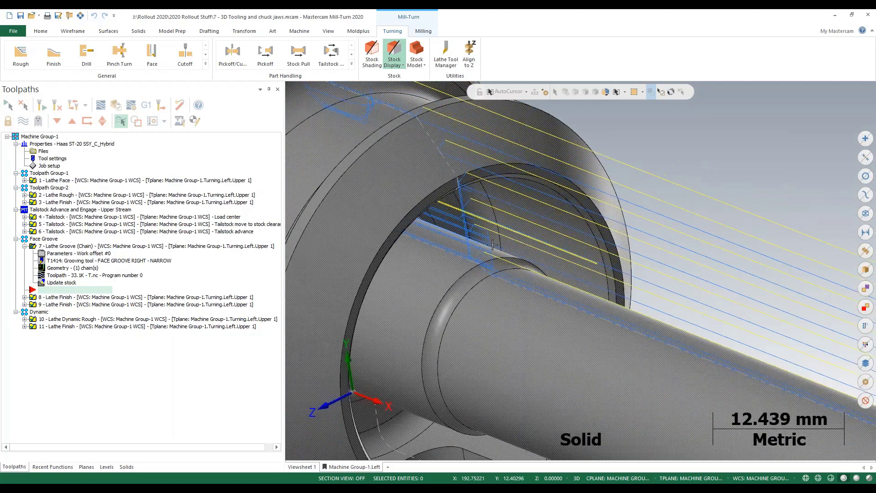
scroll(314, 243, down, 5)
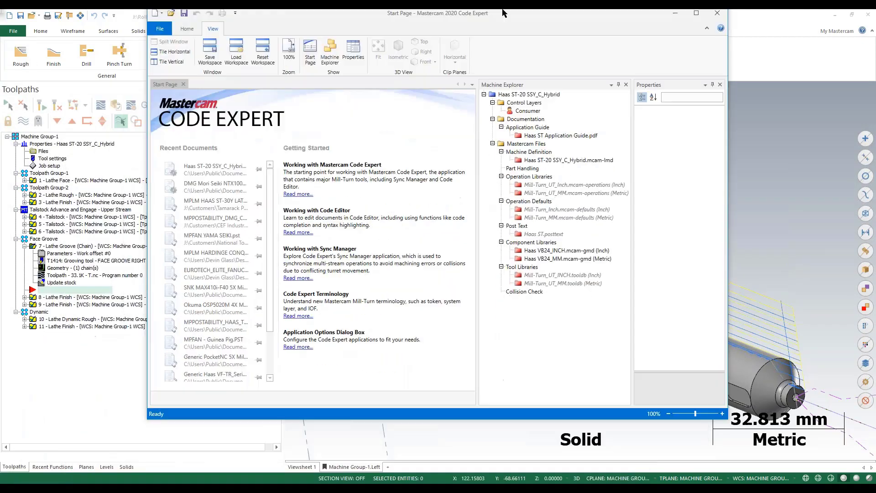
Step: Maximise Code Expert and open the Haas VB24_INCH.mcam-gmd (Inch) component library
double_click(503, 12)
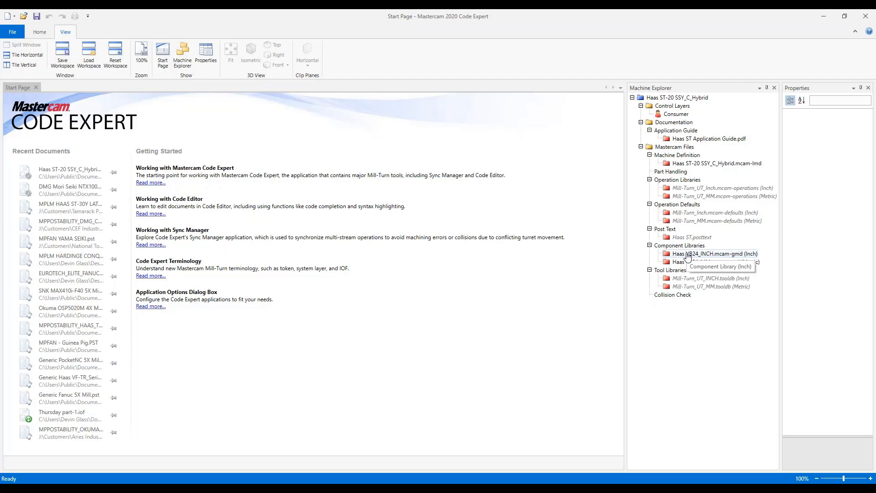
click(688, 255)
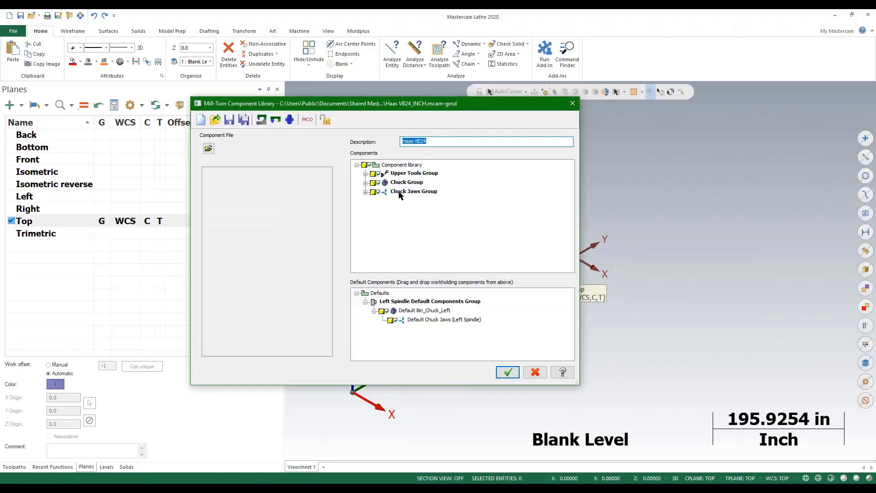
Step: Expand the Chuck Group and add a new chuck with a 4 Jaw configuration
click(365, 182)
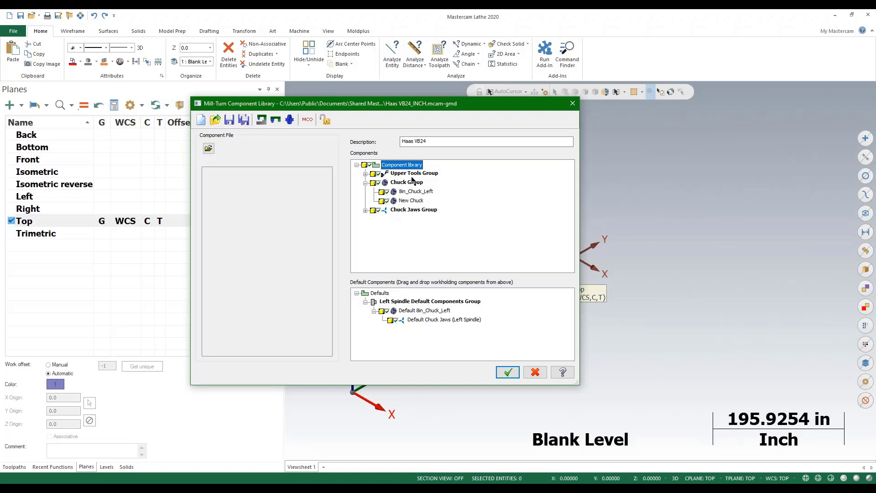
right_click(408, 183)
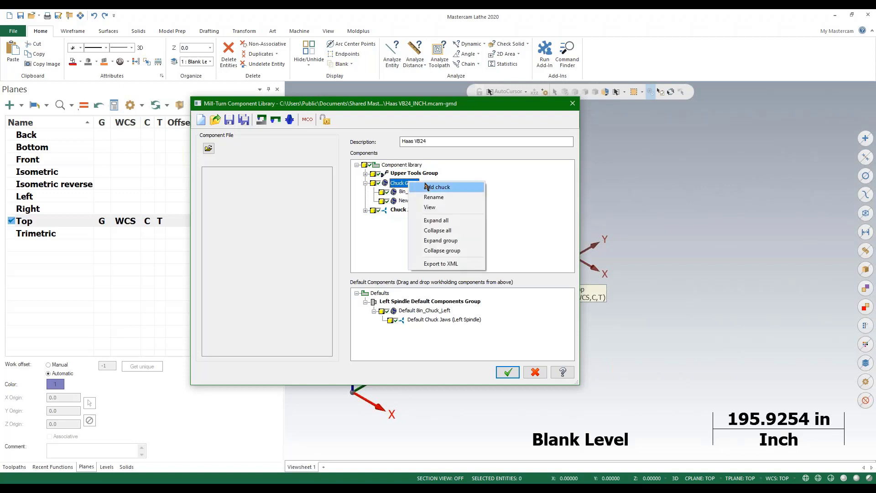
click(427, 188)
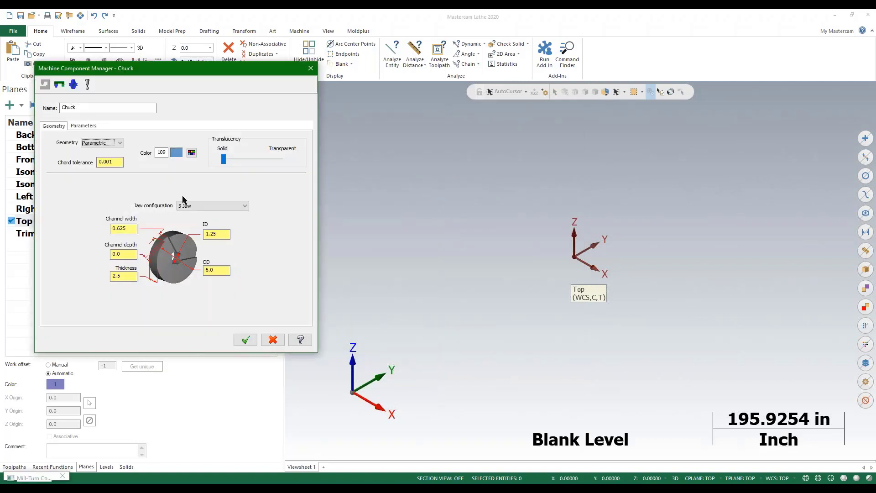
click(197, 206)
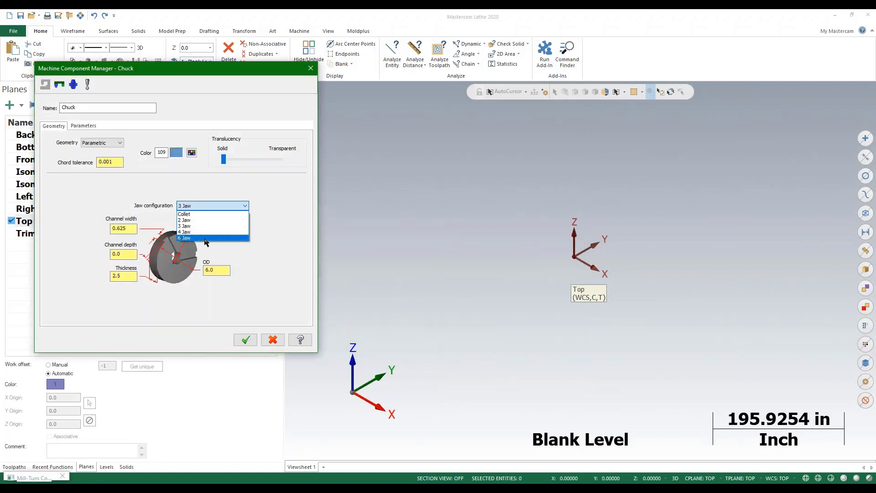
click(215, 232)
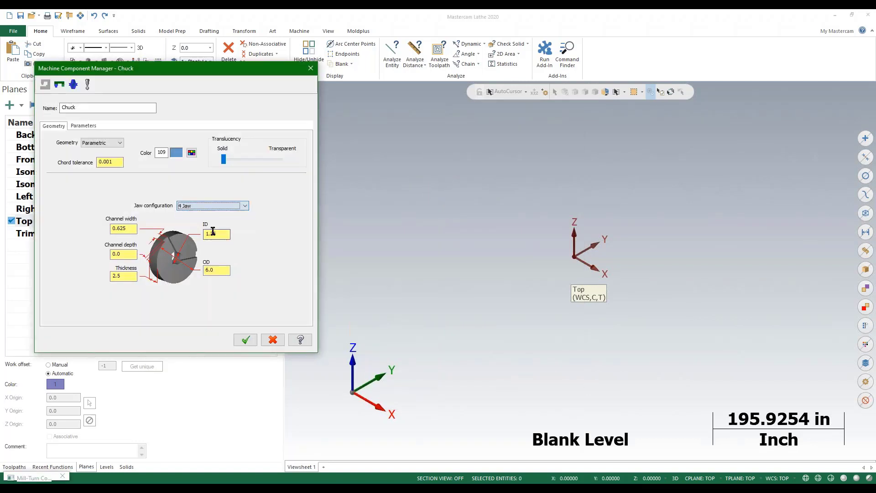
Step: Review the new chuck's thickness, ID and spindle-speed parameters
click(132, 228)
click(119, 276)
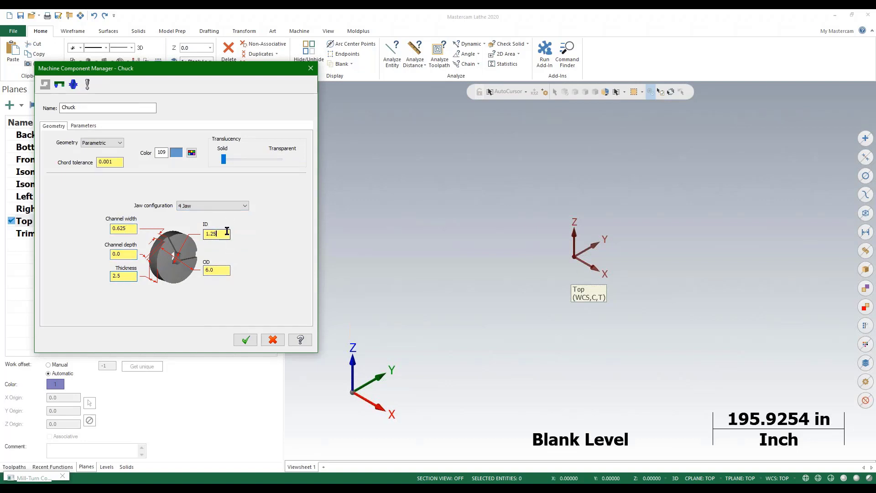
click(216, 233)
click(87, 127)
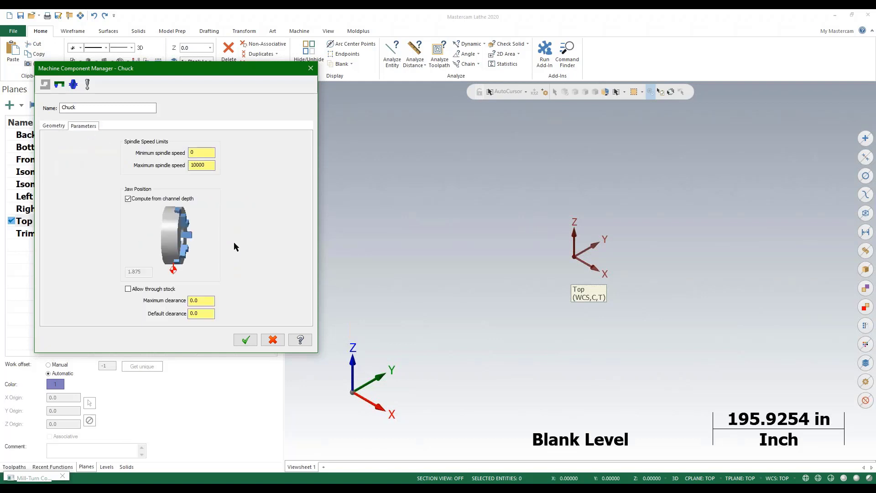
Step: Discard the unsaved chuck and start new chuck jaws in the Chuck Jaws Group
click(272, 339)
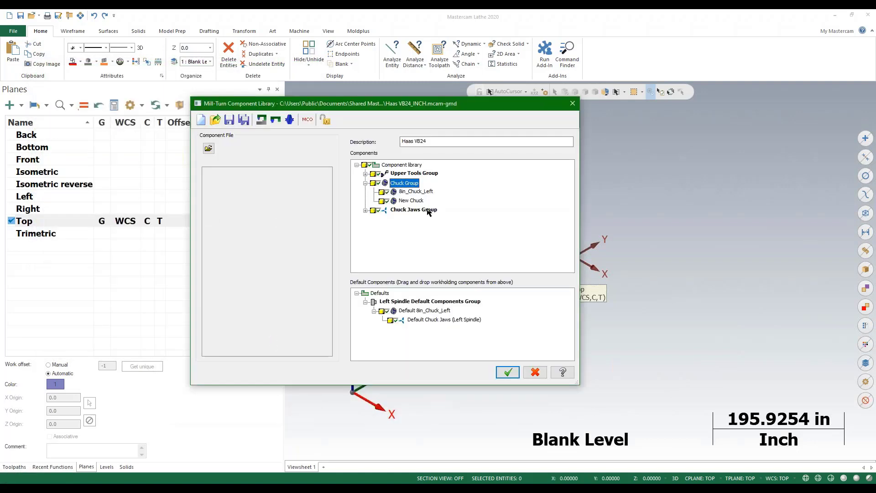
click(404, 201)
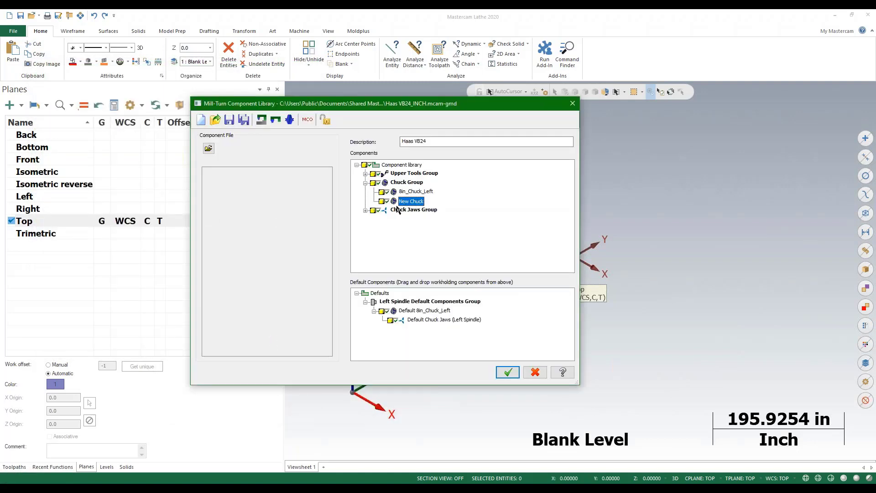
click(366, 211)
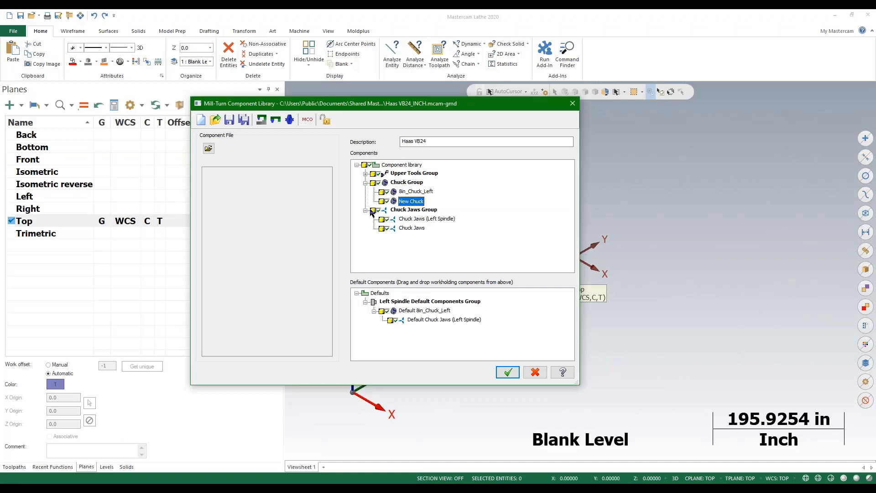
right_click(425, 211)
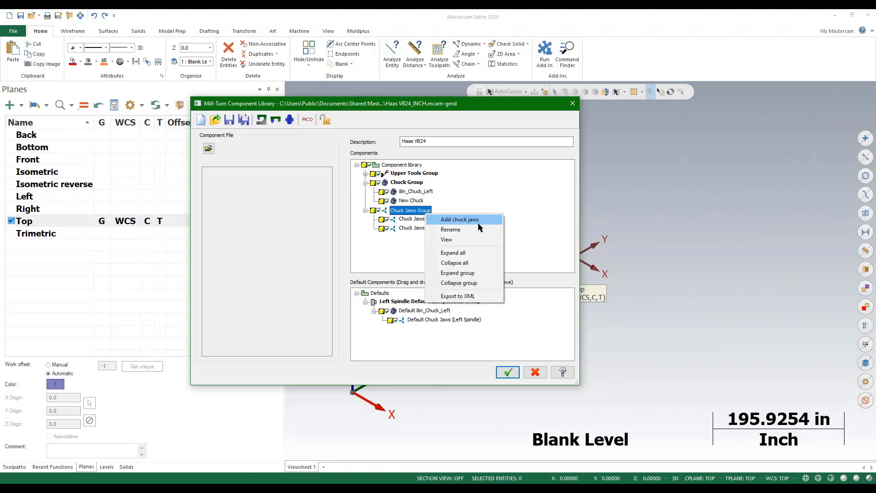
click(465, 230)
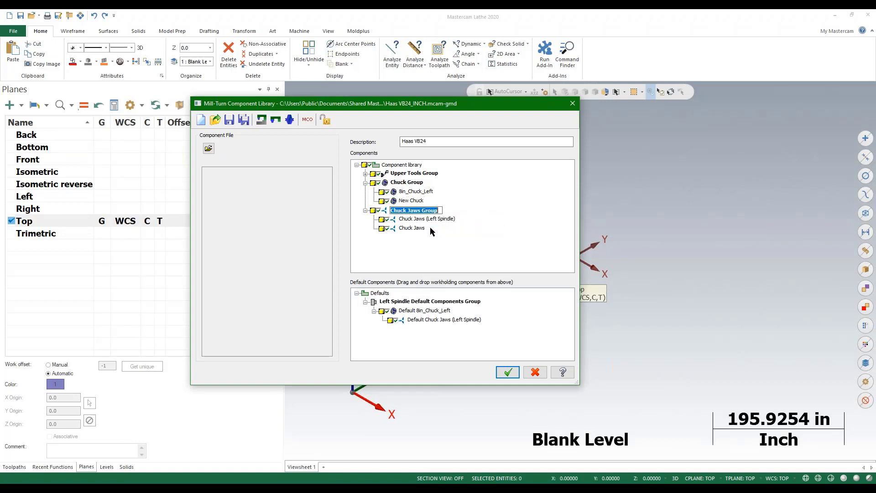
key(Return)
right_click(404, 213)
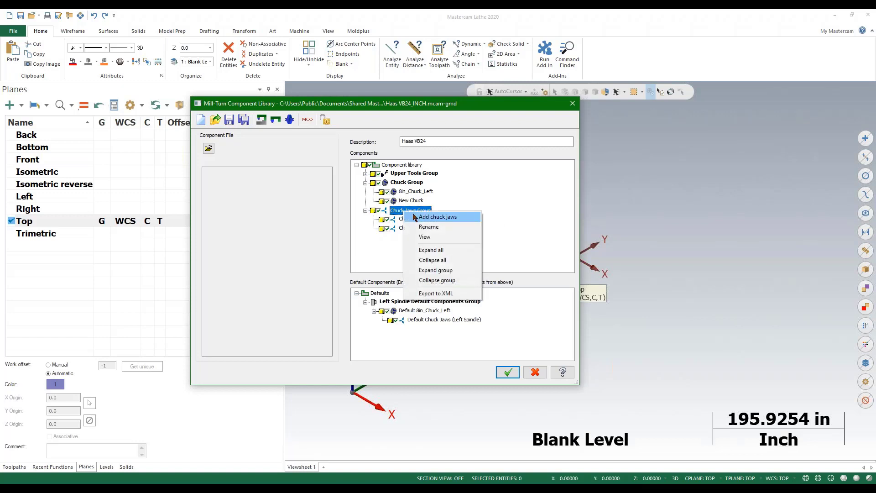
click(422, 218)
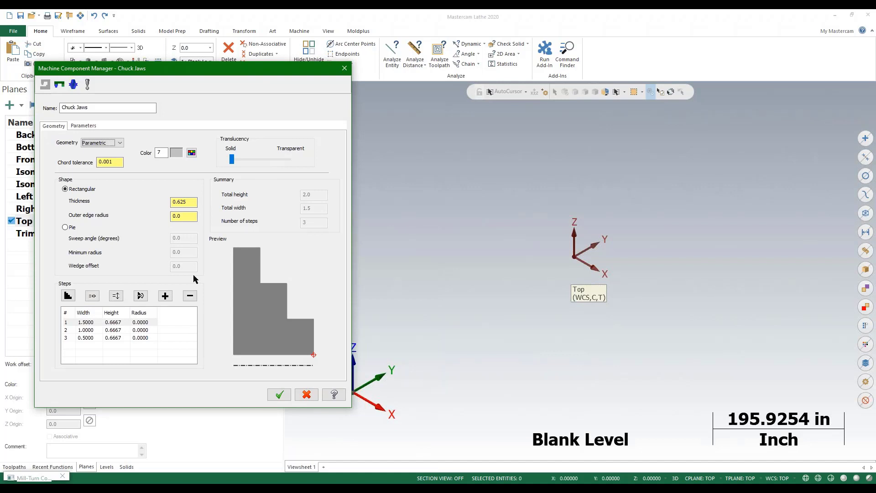
Step: Set the jaw steps to widths 2.0 and 0.75, with a 0.25-high second step
double_click(97, 323)
text(2)
key(Return)
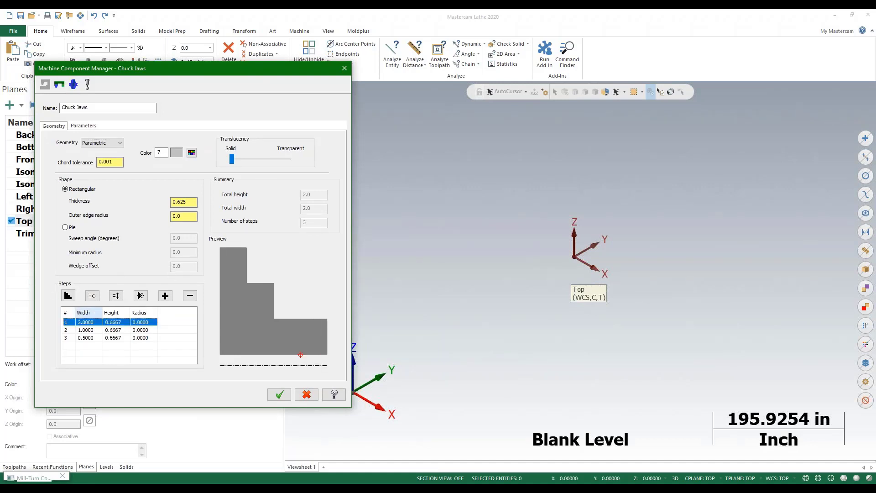
double_click(96, 329)
text(.75)
key(Return)
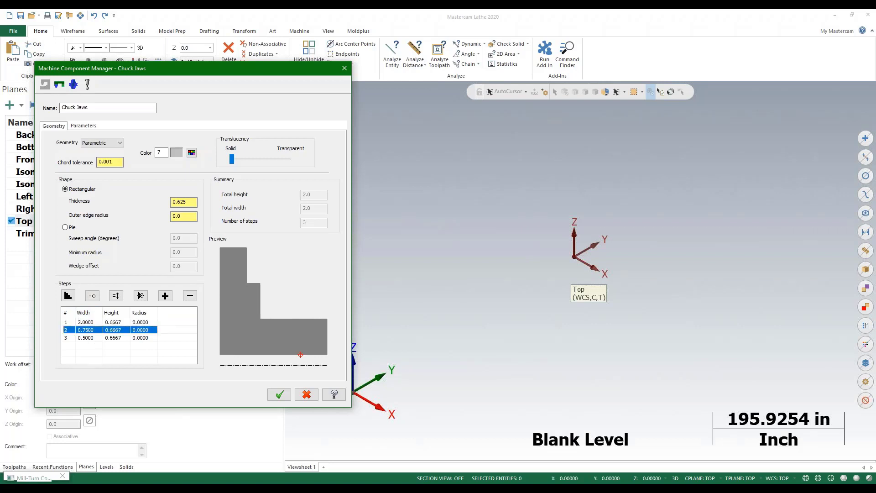
double_click(119, 330)
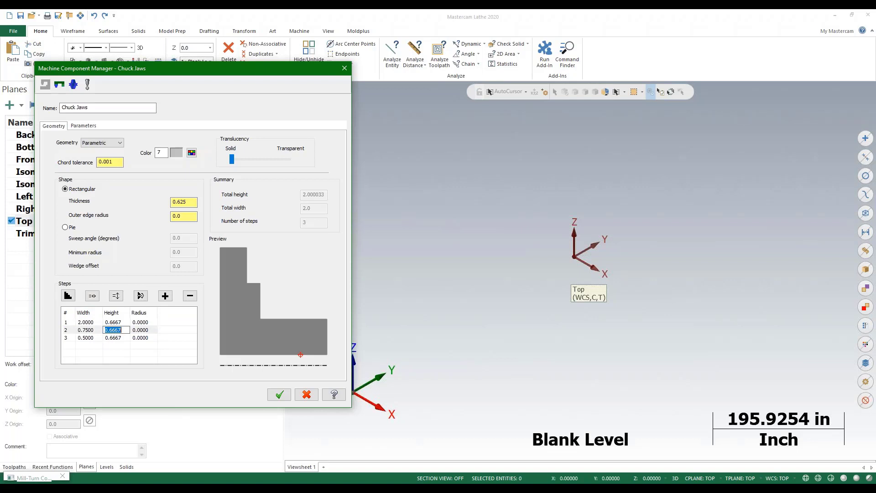
text(.25)
key(Return)
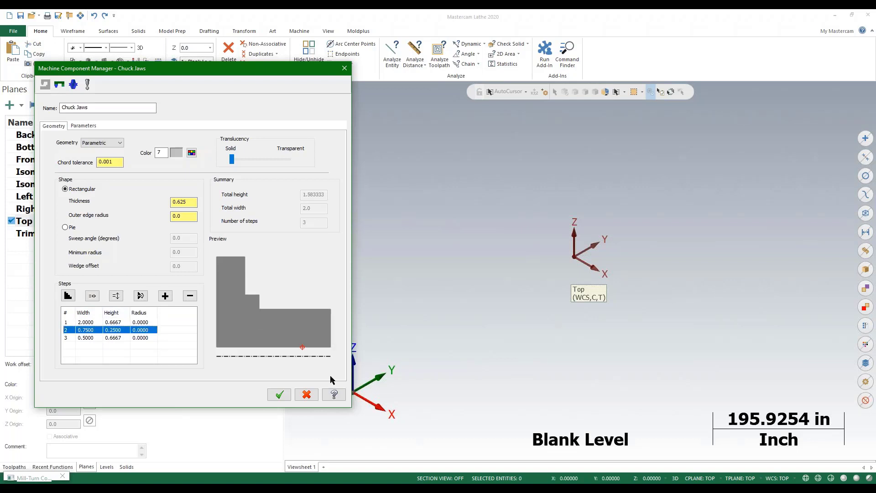
Step: Place the jaw reference point on its bottom edge and accept the stepped jaws
click(80, 125)
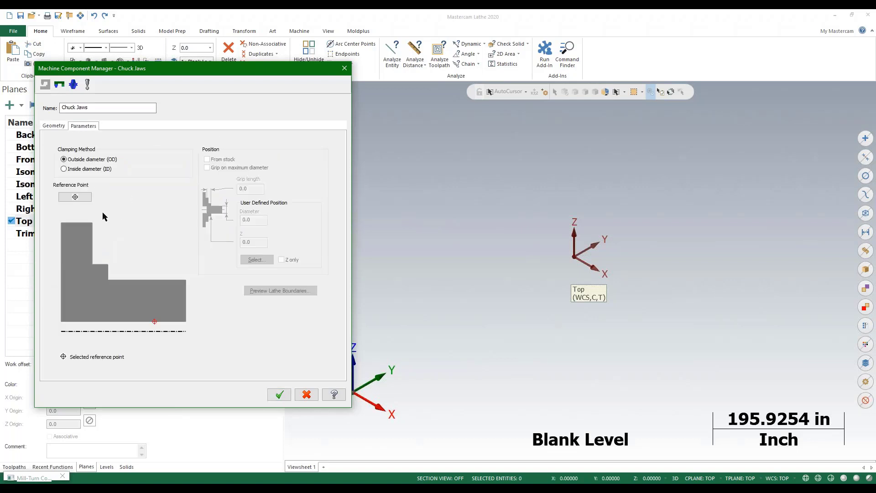
click(75, 197)
scroll(585, 263, down, 2)
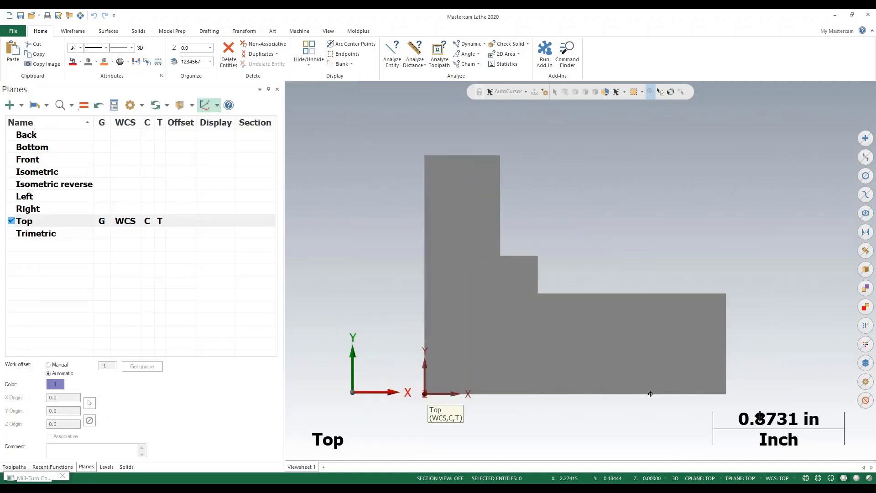
click(650, 394)
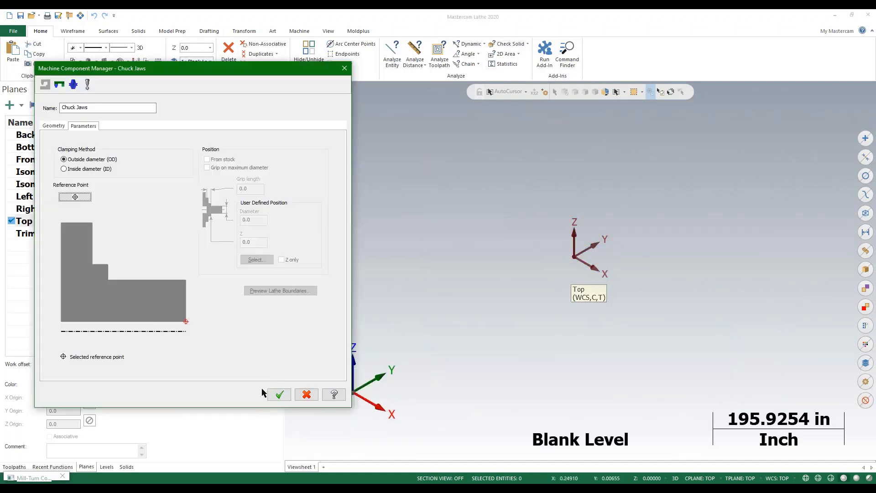
click(280, 394)
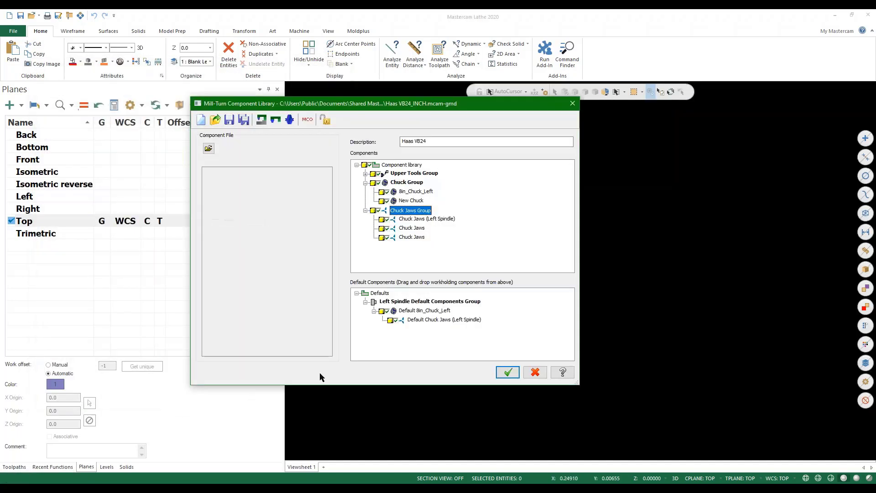
Step: Rename the new jaws to Test Jaws, close the library, and save the machine definition
click(417, 229)
right_click(416, 237)
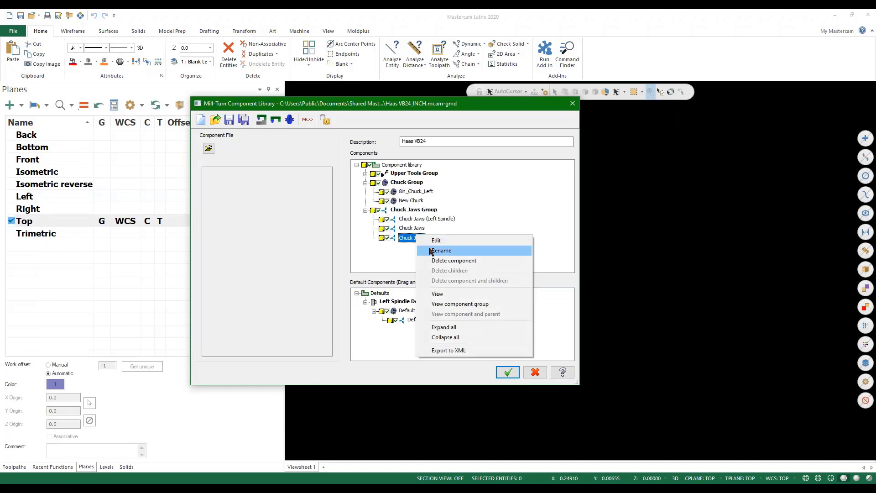
click(434, 241)
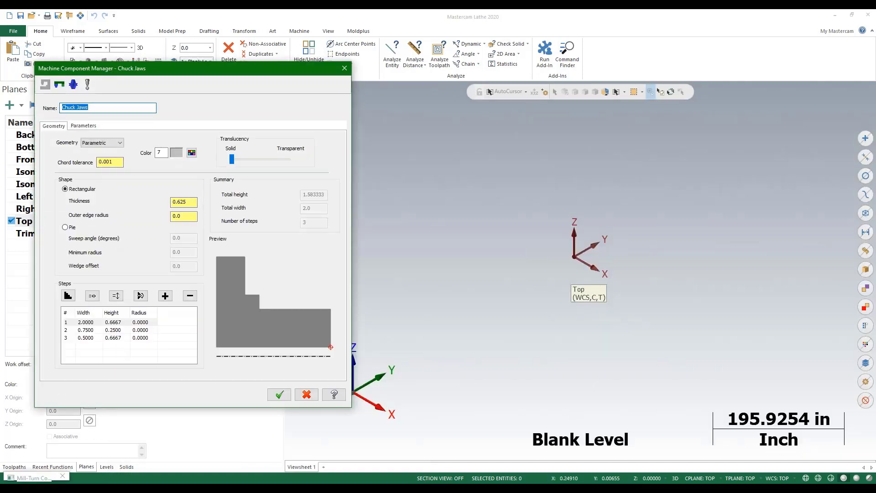
text(a)
key(BackSpace)
click(279, 395)
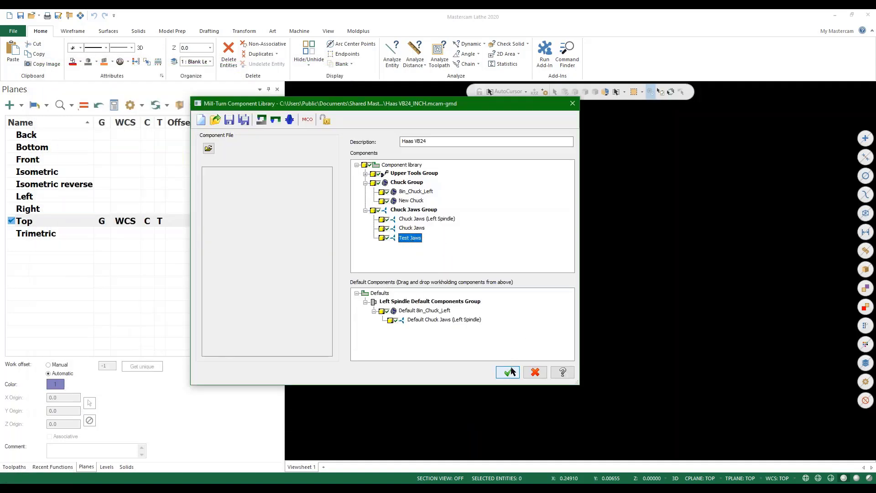
click(506, 371)
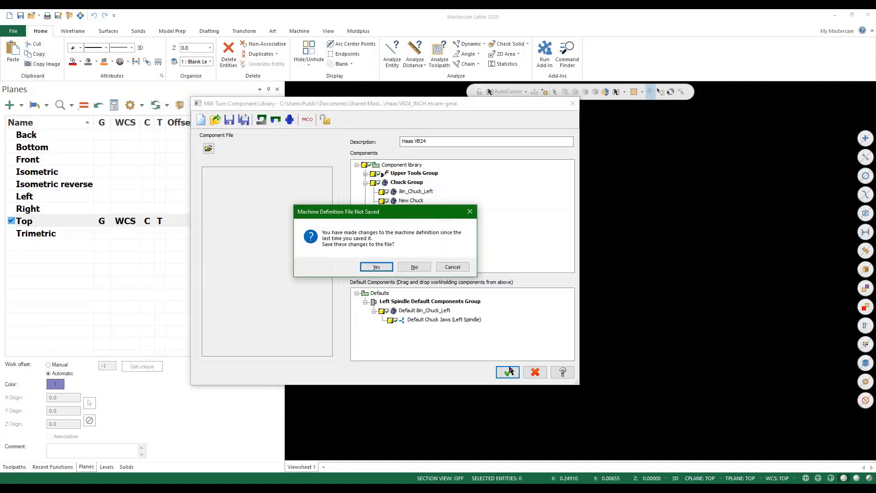
click(376, 267)
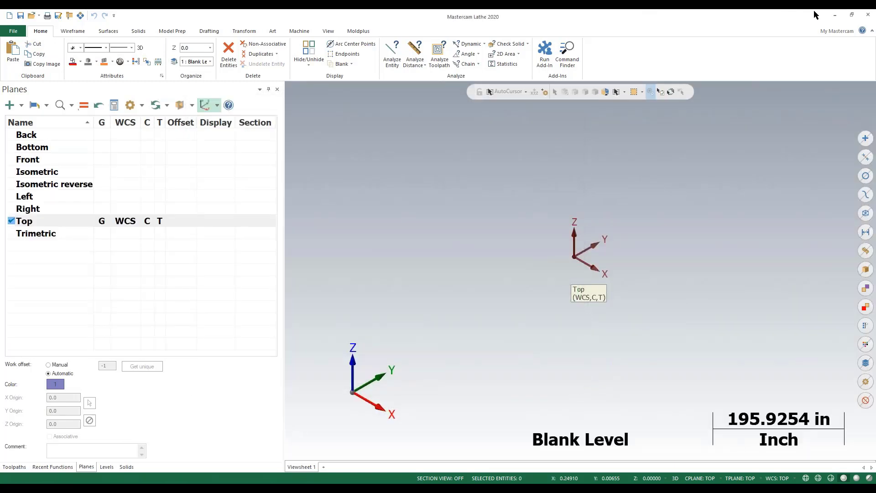
Step: In Job setup, replace the spindle's Default 8in Chuck with 8in_Chuck_Left
click(836, 15)
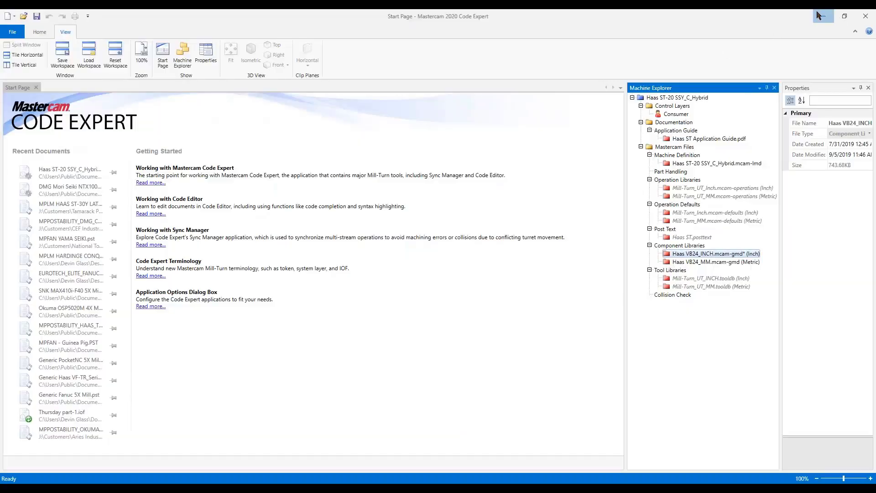
click(822, 16)
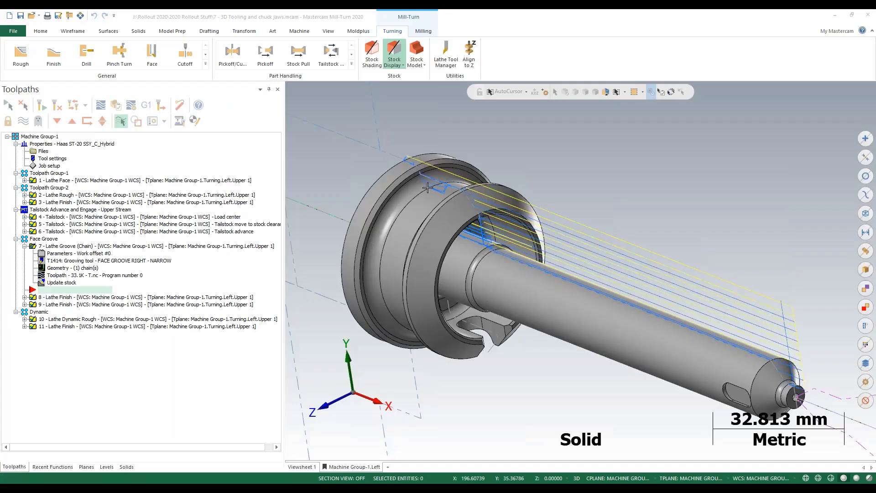
click(40, 166)
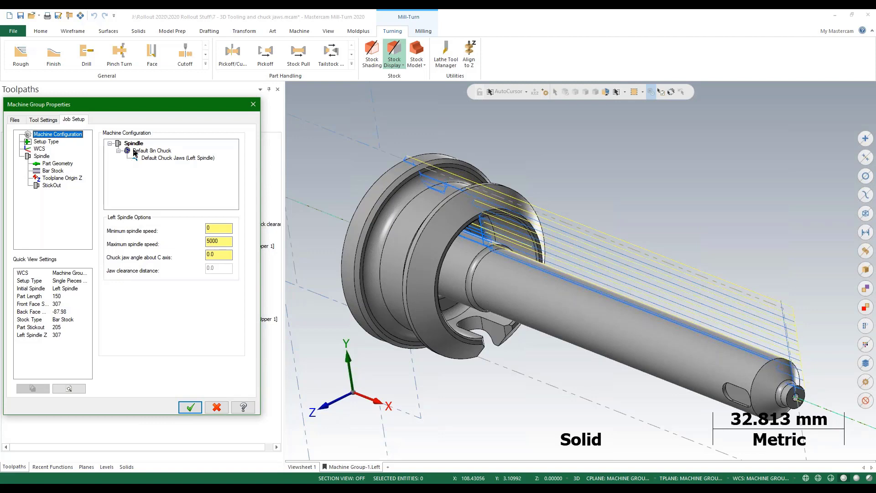
right_click(135, 152)
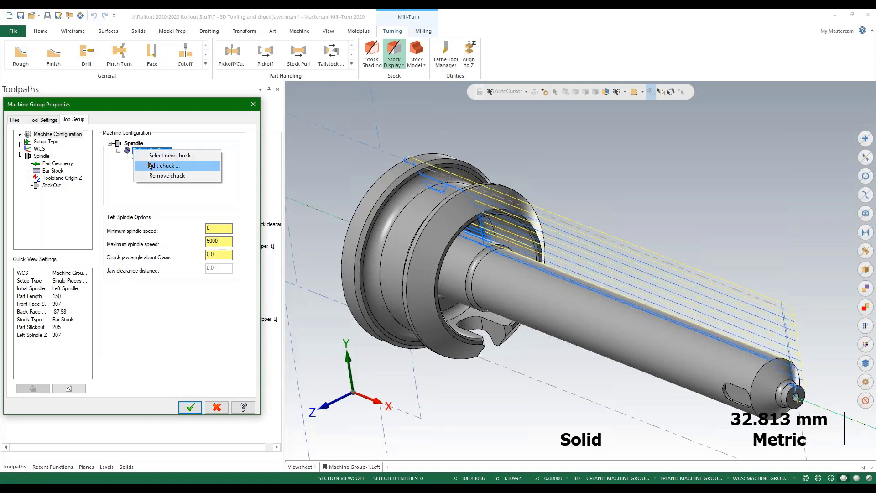
click(163, 155)
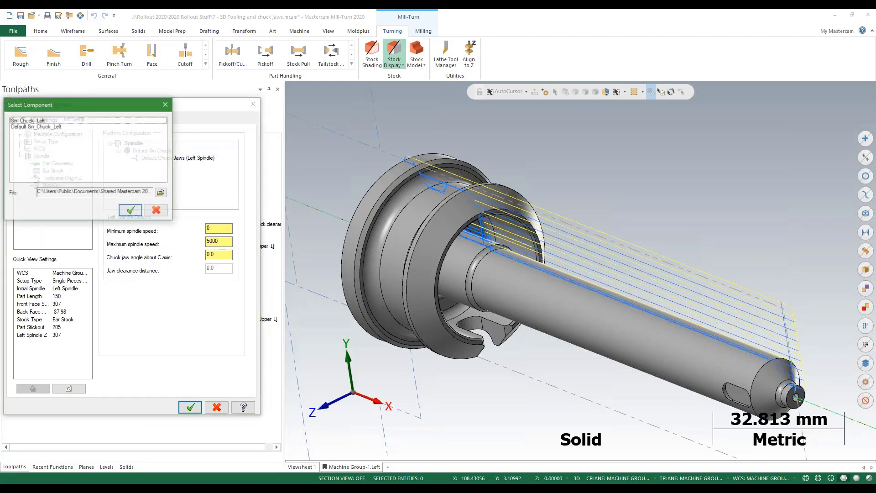
click(38, 122)
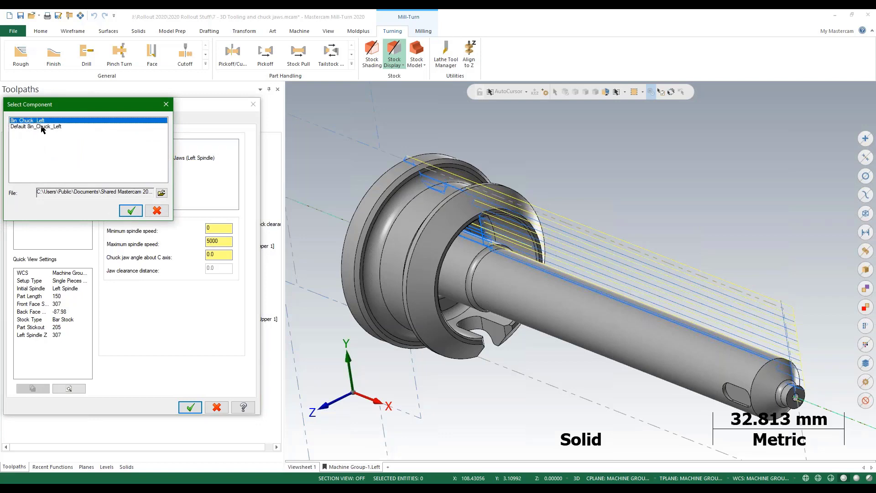
click(131, 211)
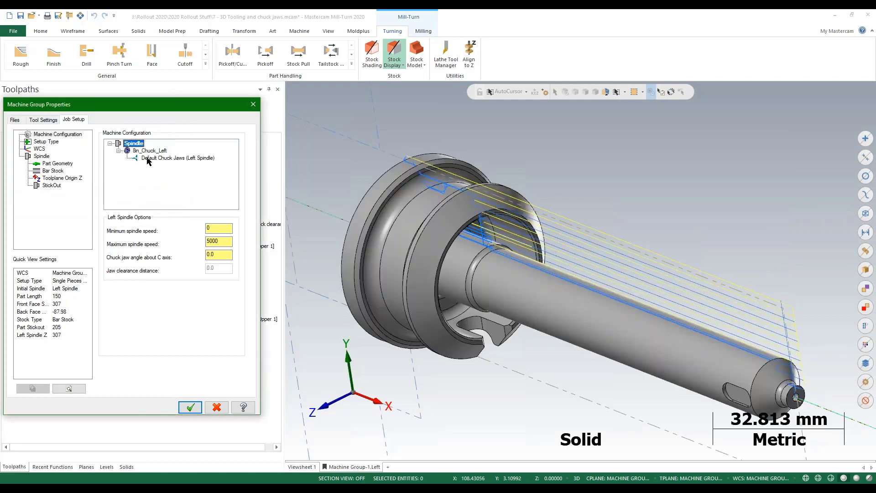
Step: Look at Chuck Jaws (Left Spindle) and browse for another library file, then cancel
right_click(179, 158)
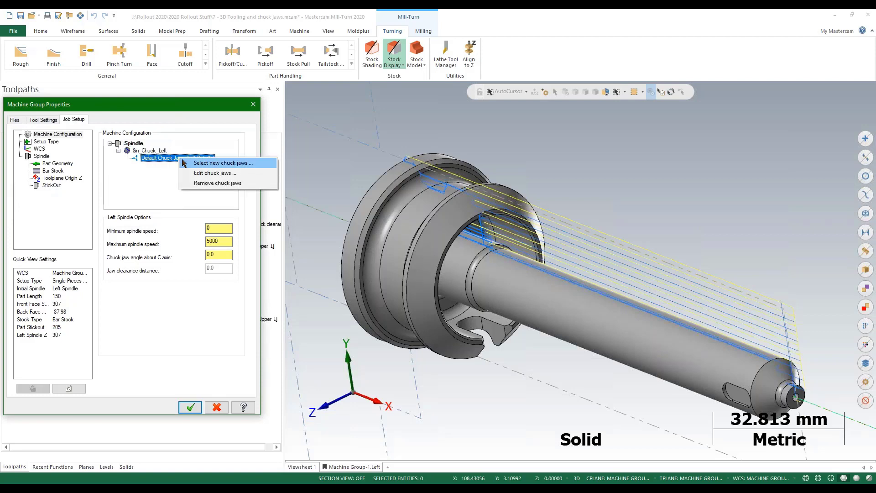
click(214, 163)
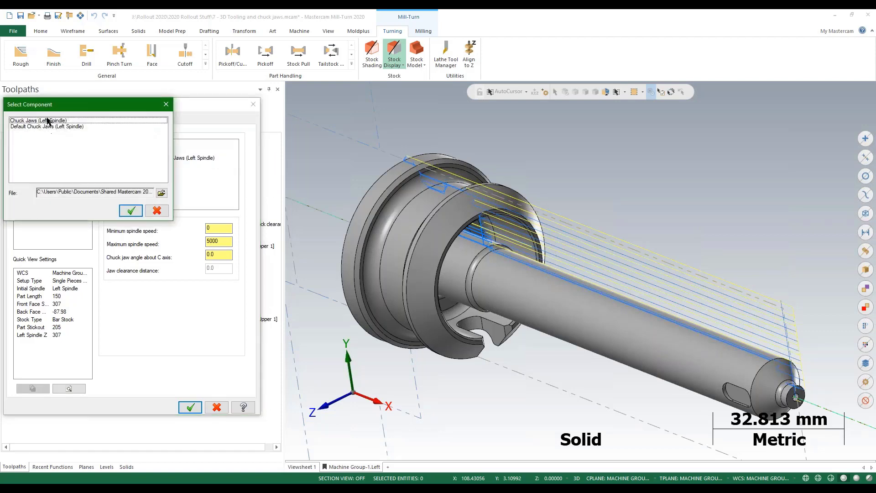
click(48, 121)
click(161, 194)
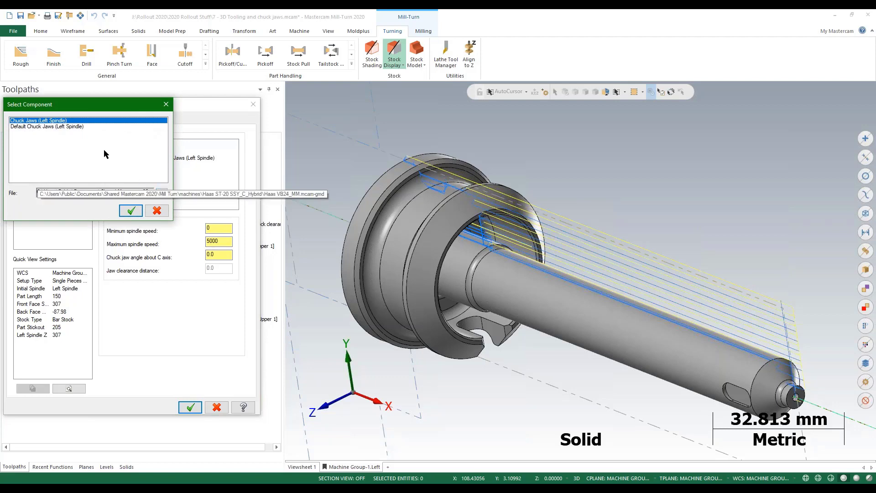
click(162, 194)
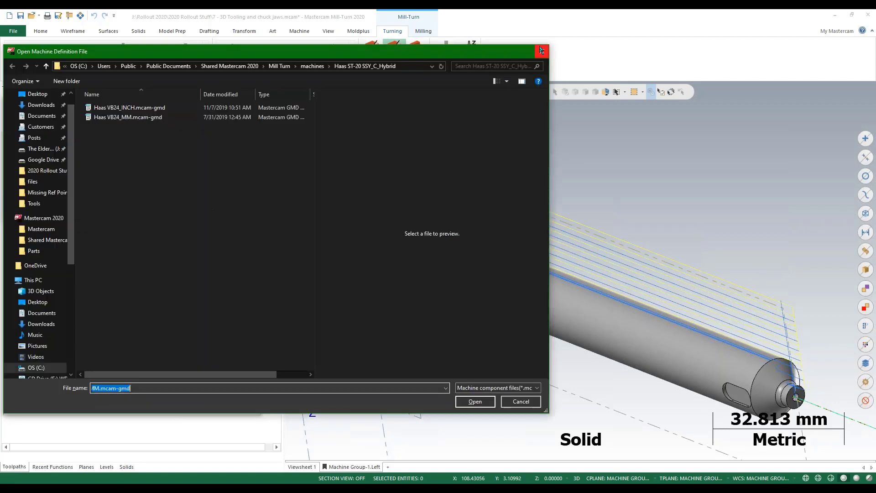
click(541, 50)
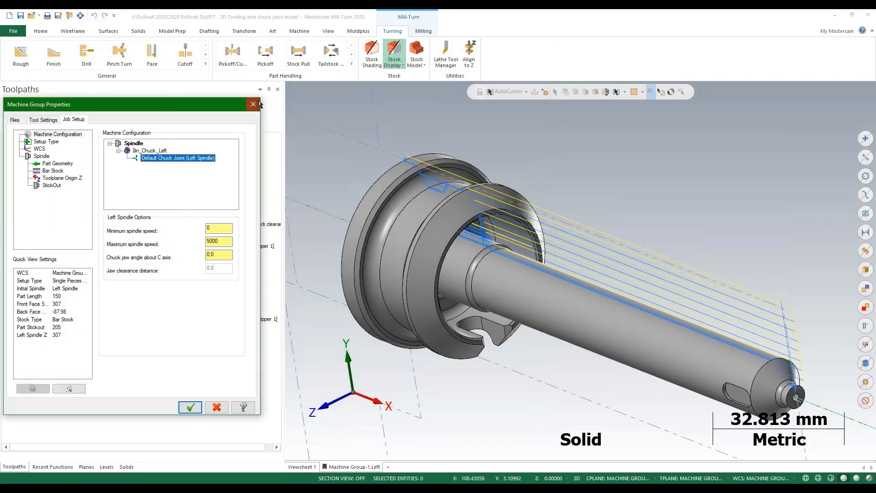
Step: Fit the 8in_Chuck_Left chuck with Test Jaws and apply the job setup
click(254, 104)
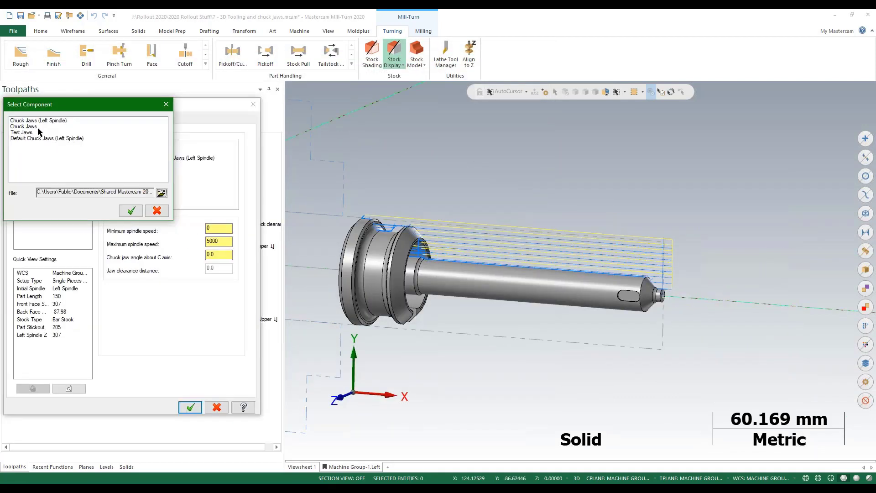
click(38, 127)
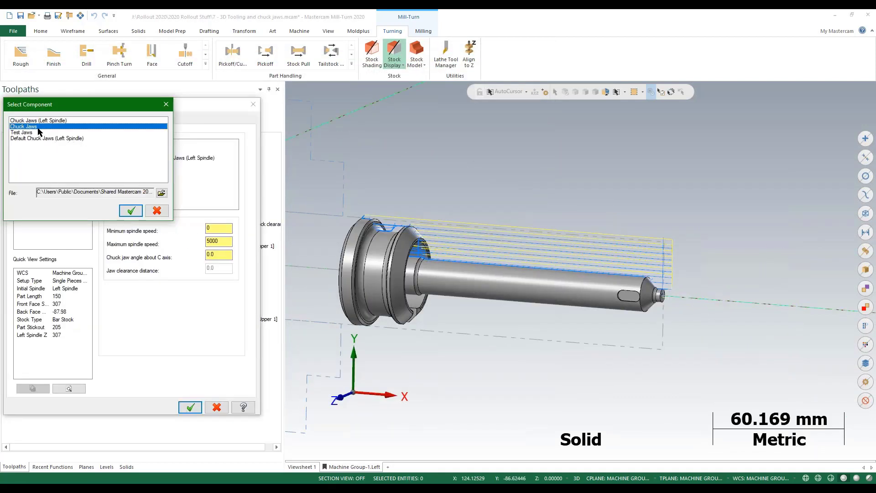
click(35, 132)
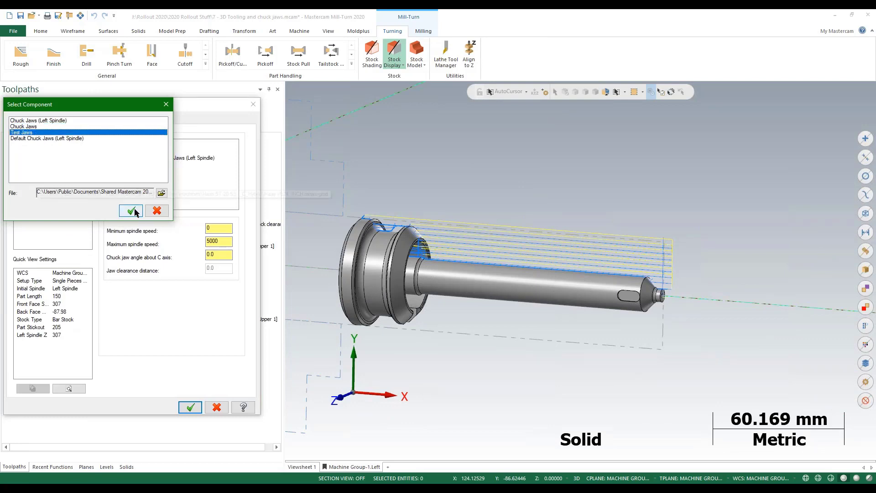
click(130, 211)
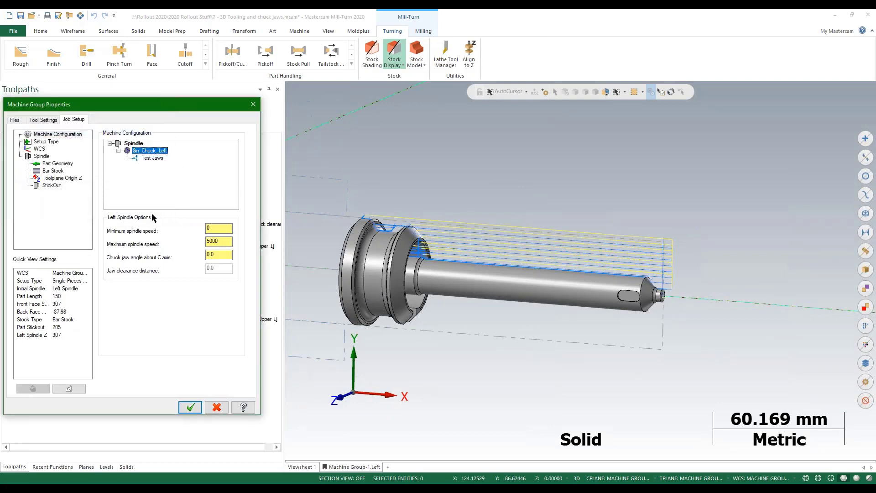
click(147, 158)
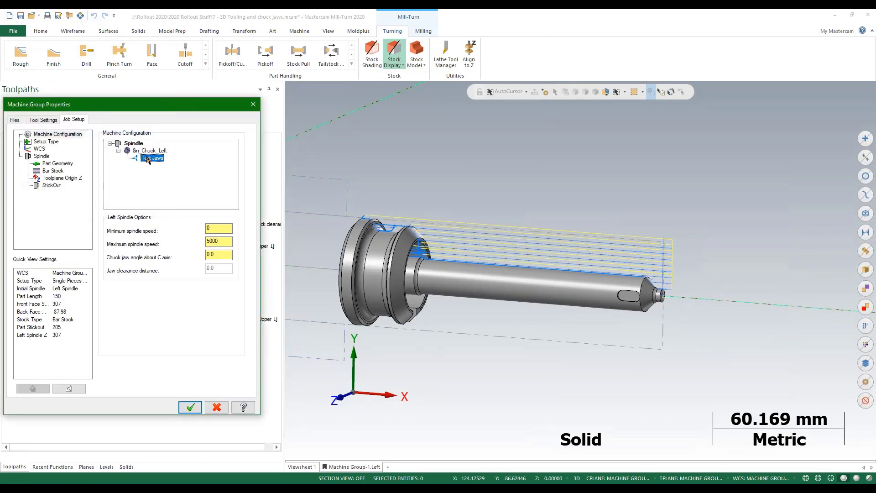
click(189, 407)
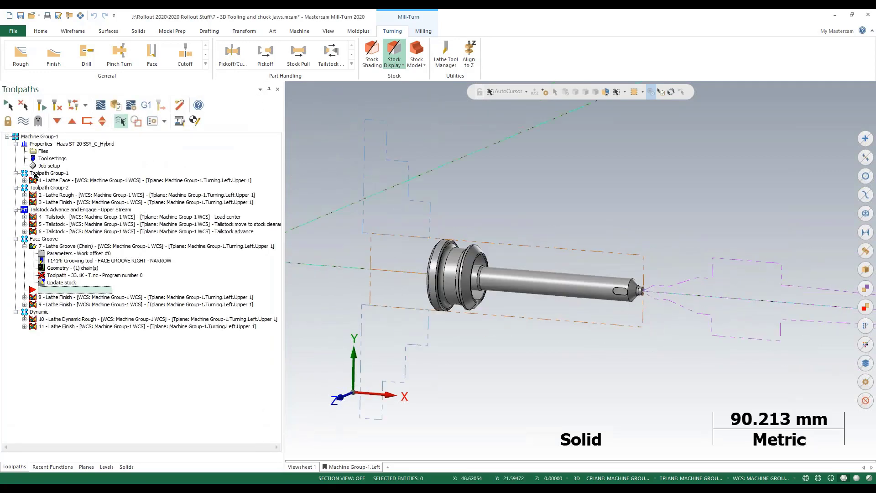
Step: Move the insertion arrow up above the first operation
click(72, 122)
click(71, 121)
click(72, 122)
click(72, 122)
click(71, 121)
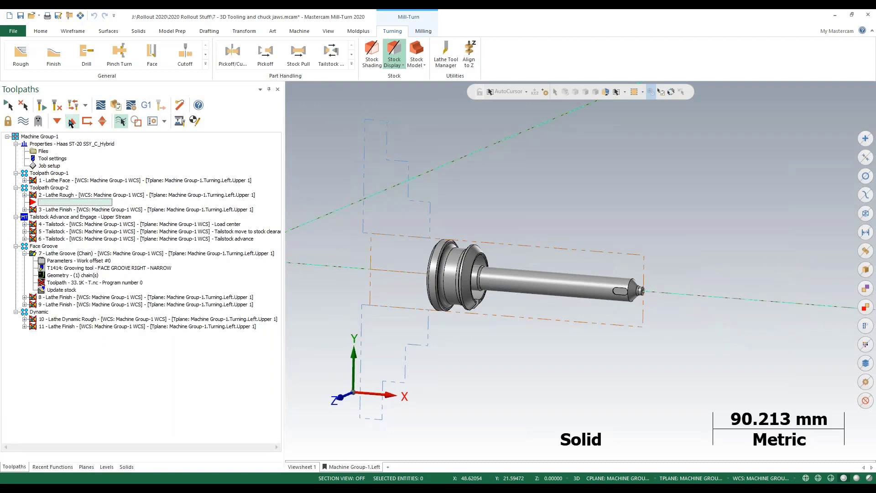
click(72, 121)
click(72, 122)
click(72, 121)
scroll(368, 214, up, 2)
scroll(367, 215, up, 1)
scroll(399, 235, up, 2)
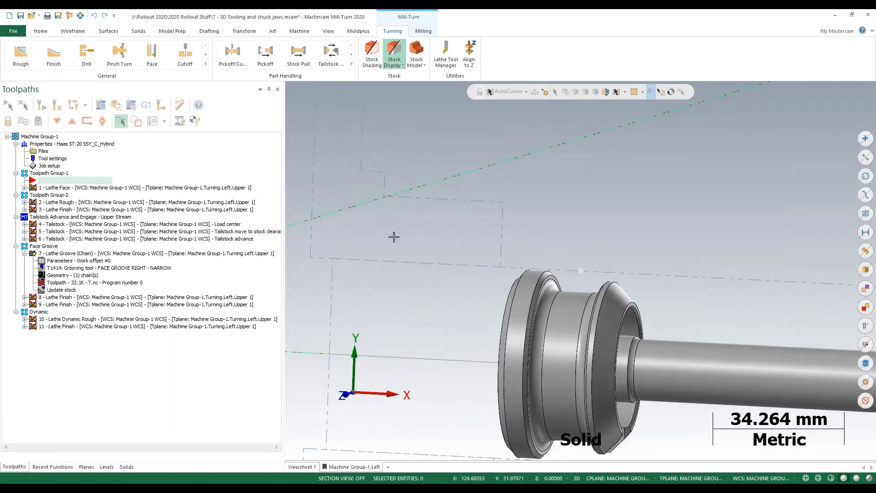
Step: Zoom and orbit the view onto the stepped Test Jaws gripping the part
middle_drag(393, 236, 383, 230)
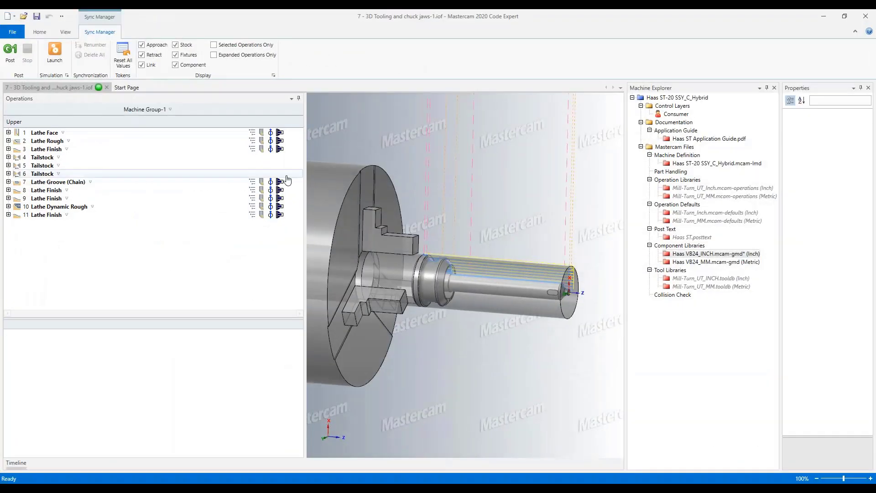
scroll(363, 231, up, 5)
scroll(403, 234, up, 4)
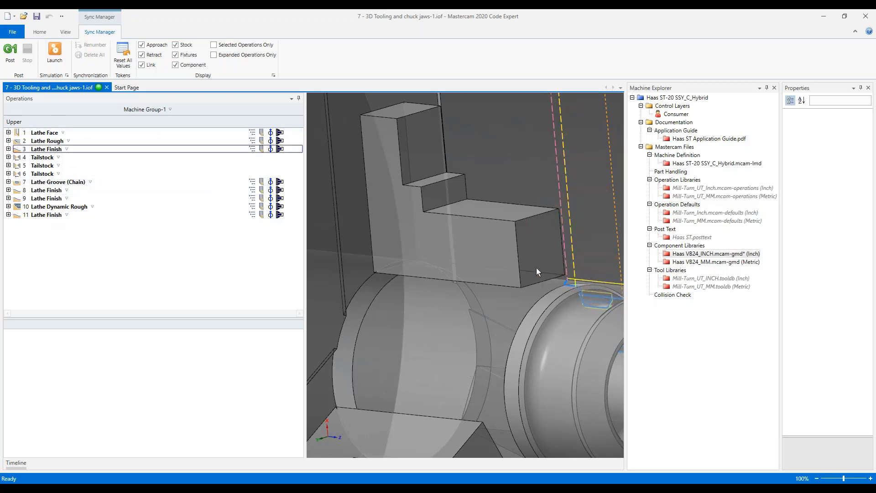
middle_drag(463, 290, 502, 237)
Step: Launch the machine simulation and run all 416 blocks, viewing the chuck up close
click(55, 56)
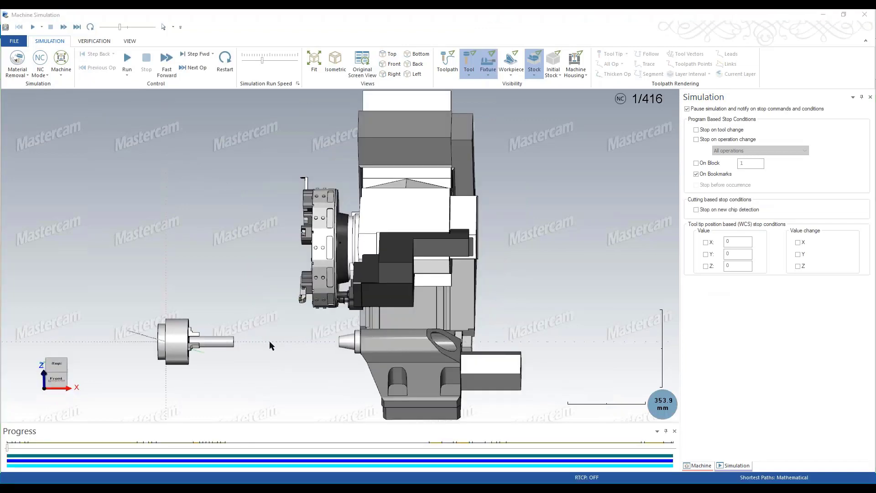
scroll(175, 351, up, 5)
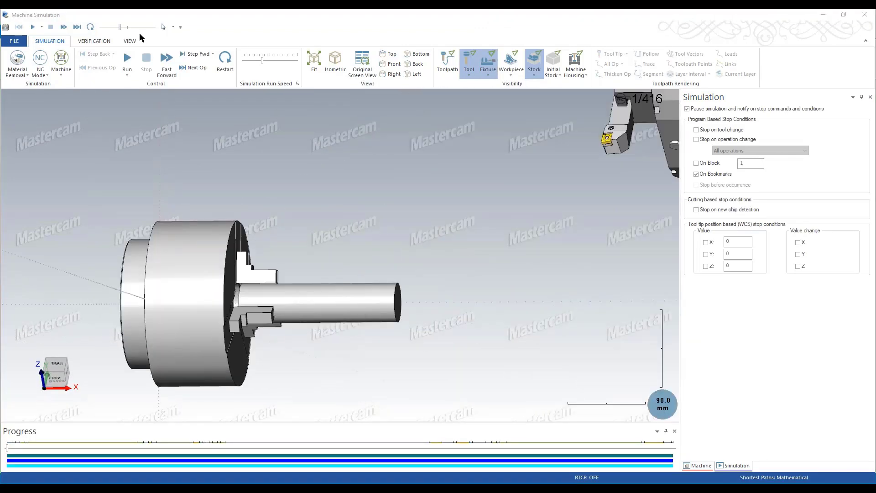
click(127, 60)
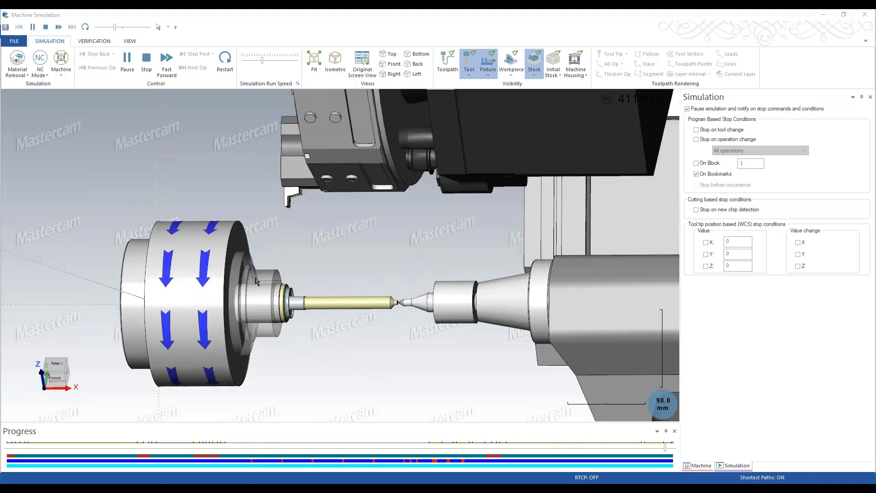
middle_drag(321, 321, 298, 315)
scroll(286, 313, up, 3)
scroll(303, 309, down, 5)
Step: Close Machine Simulation to return to the mill-turn job's toolpaths
click(865, 14)
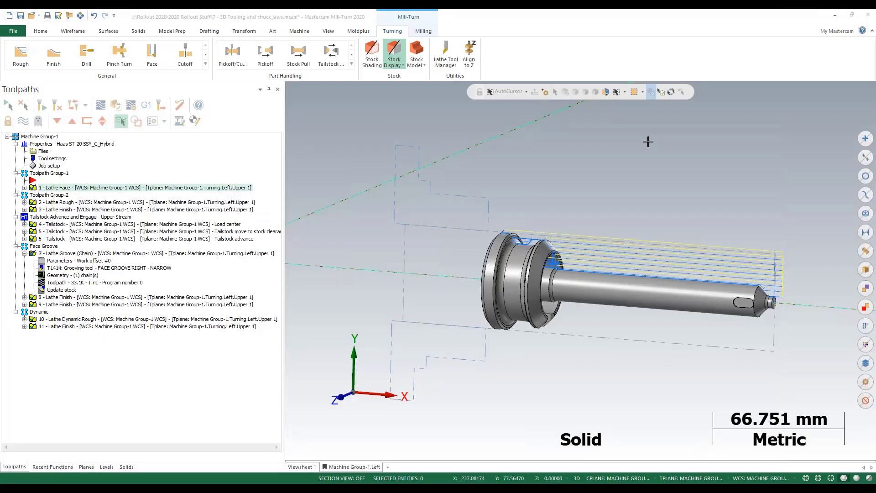